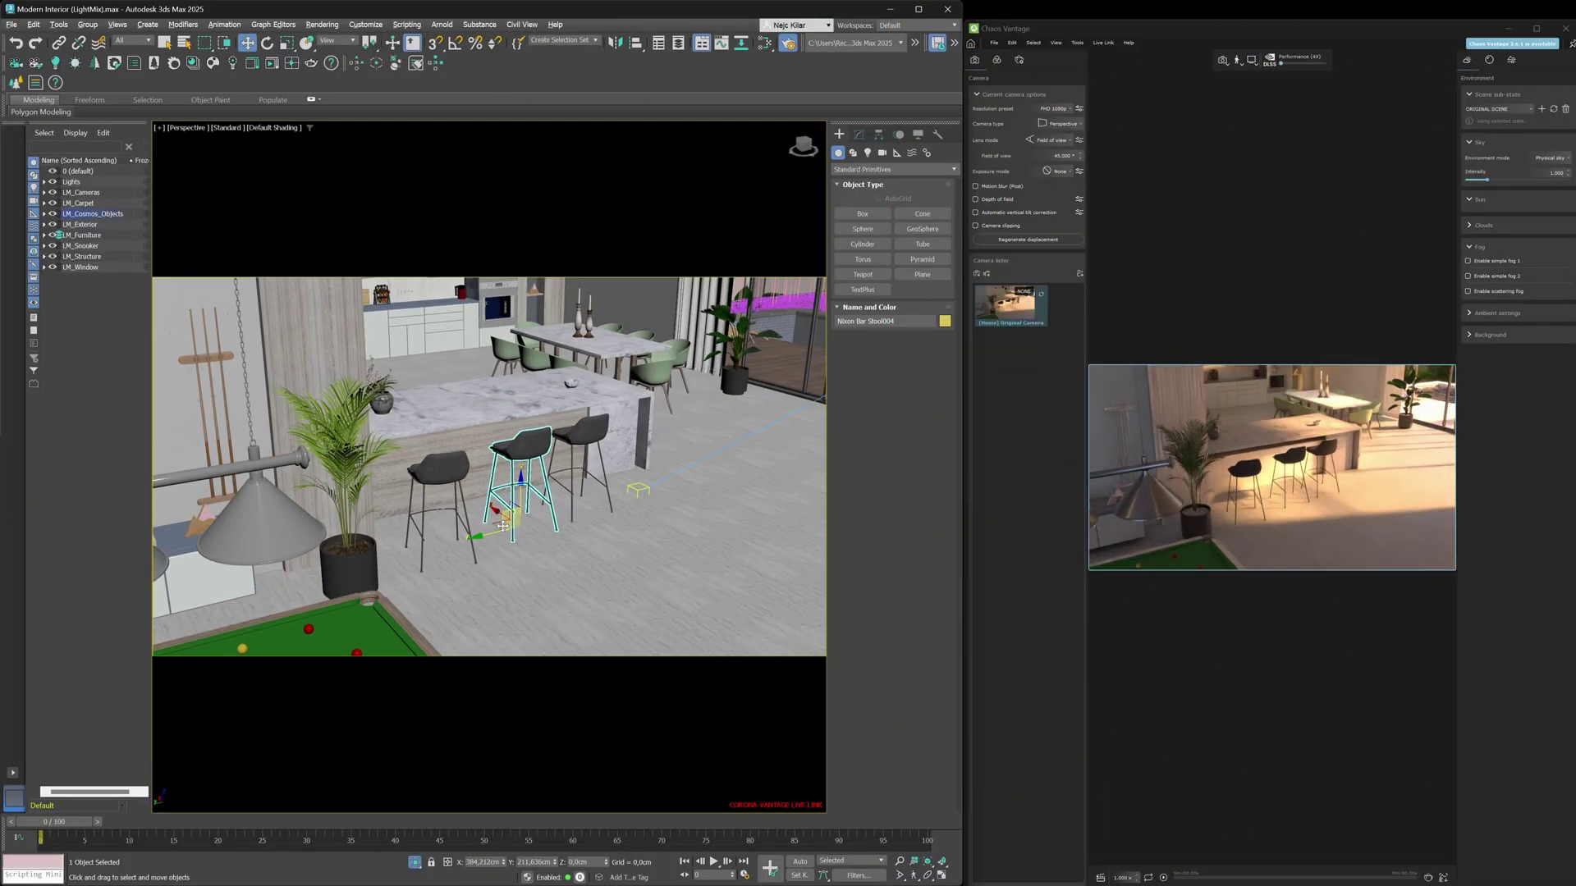
Move the middle bar stool away from the counter to about X 276 cm and preview the scene through the LM_Kitchen camera
left_click_drag(507, 525, 599, 565)
middle_click_drag(661, 530, 526, 531)
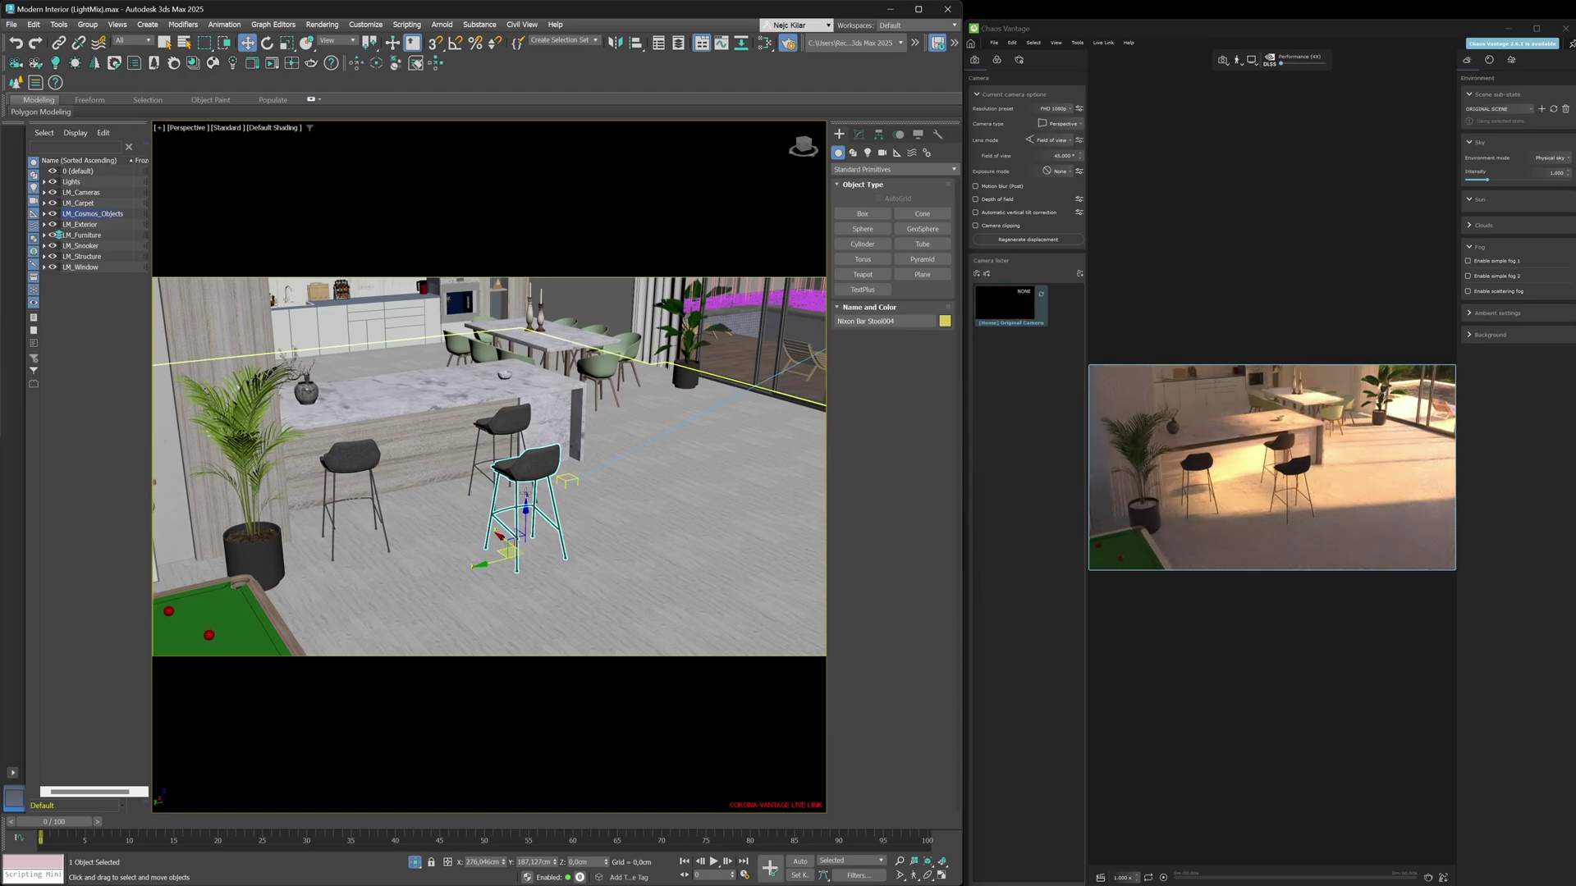
key("c")
double_click(435, 359)
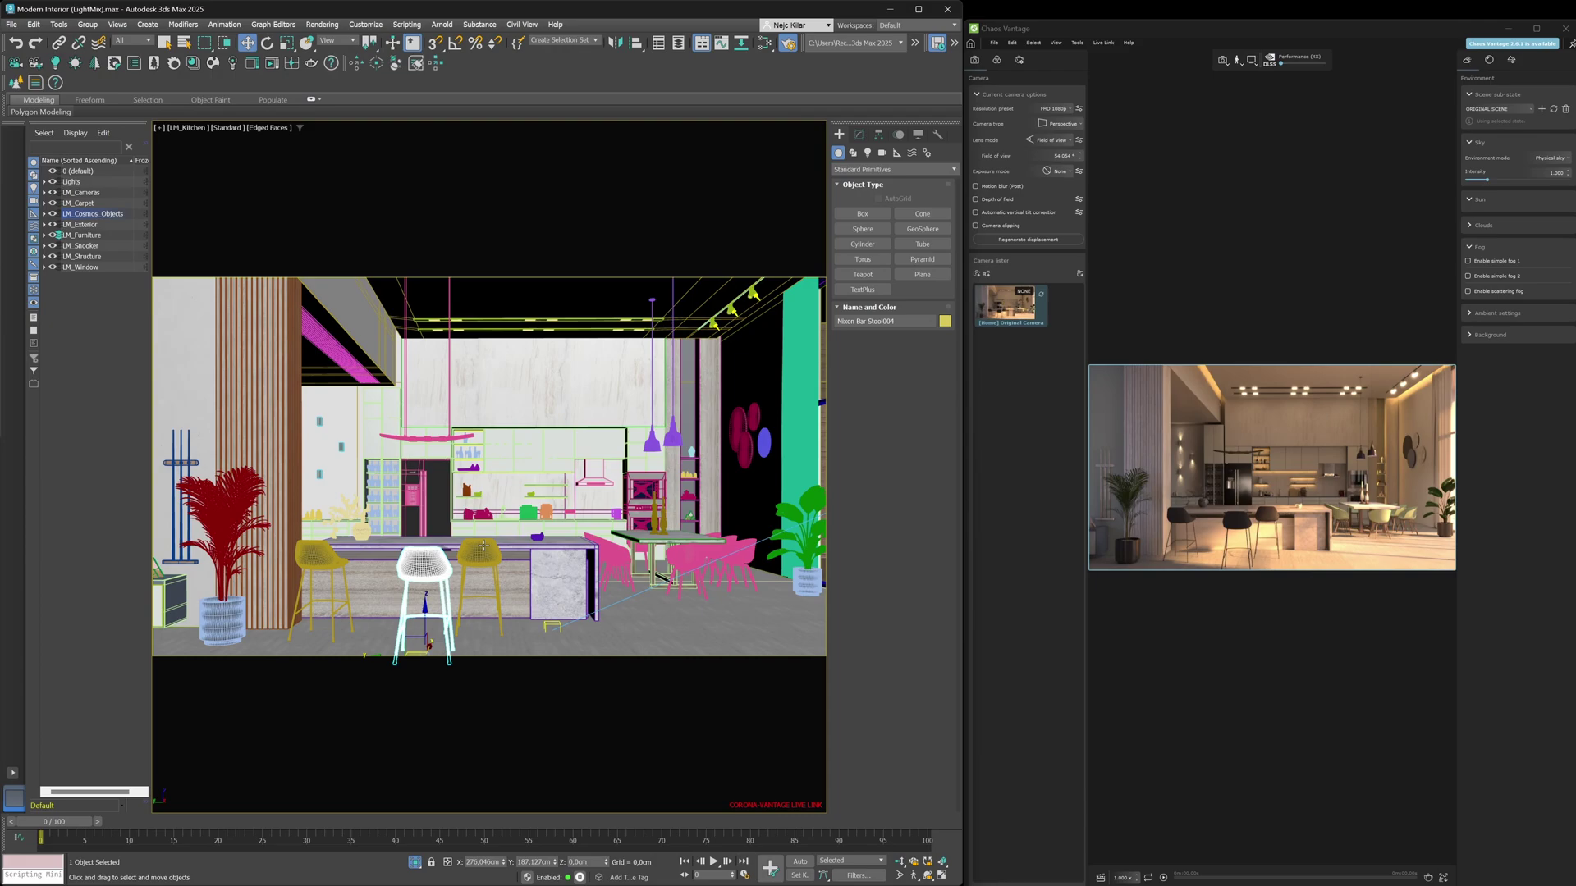
key("p")
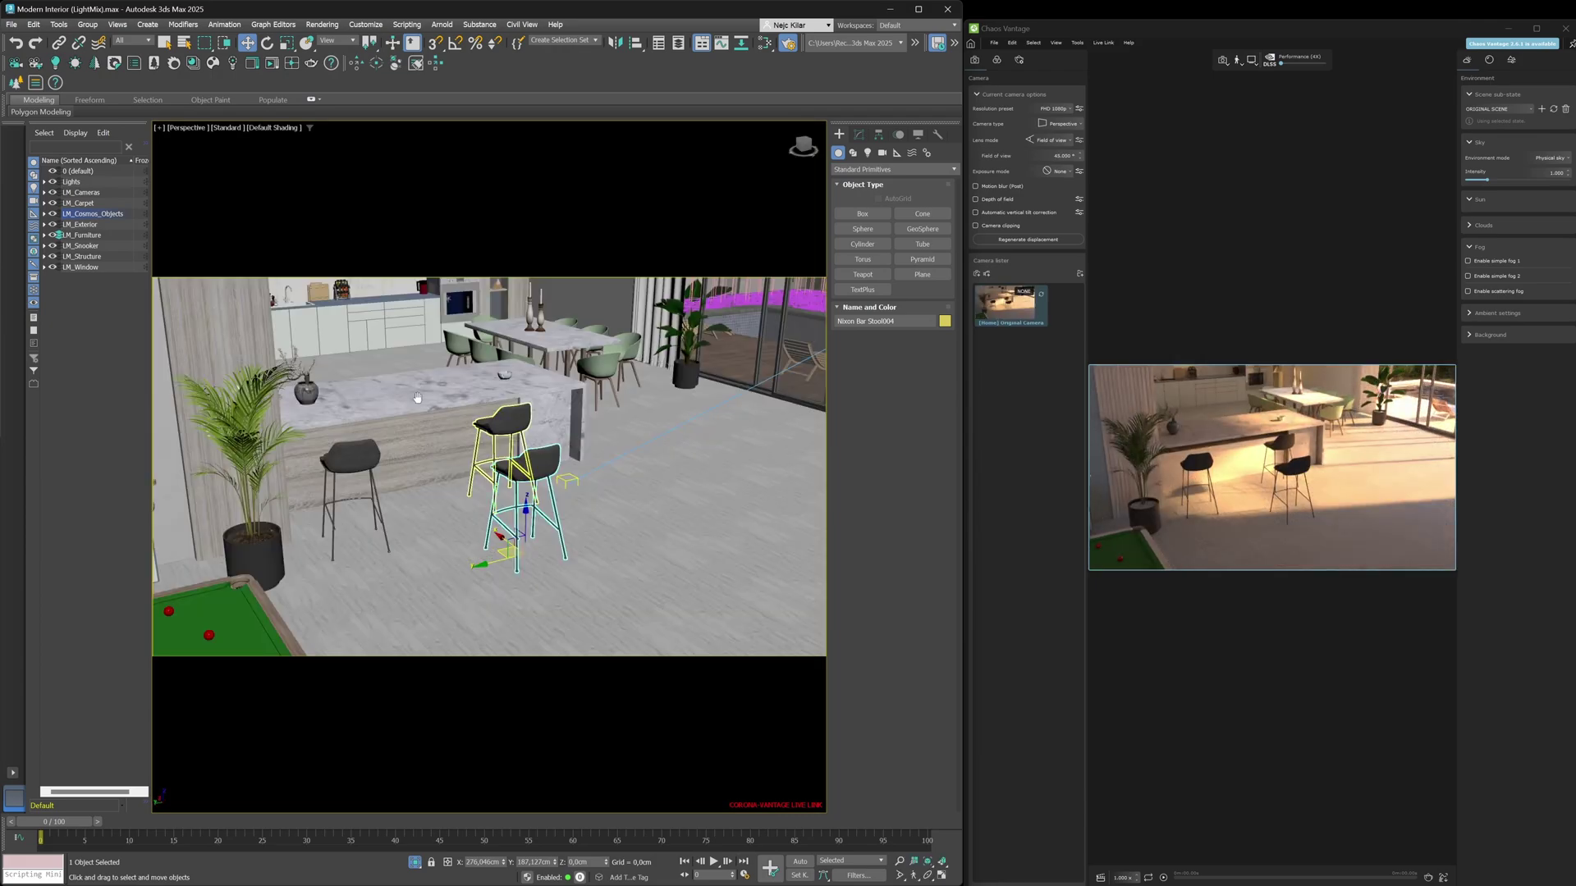
Open the Slate Material Editor and load the parameters of the bar counter's LM_Bar material
scroll(474, 444, "up", 6)
scroll(474, 444, "up", 3)
key("m")
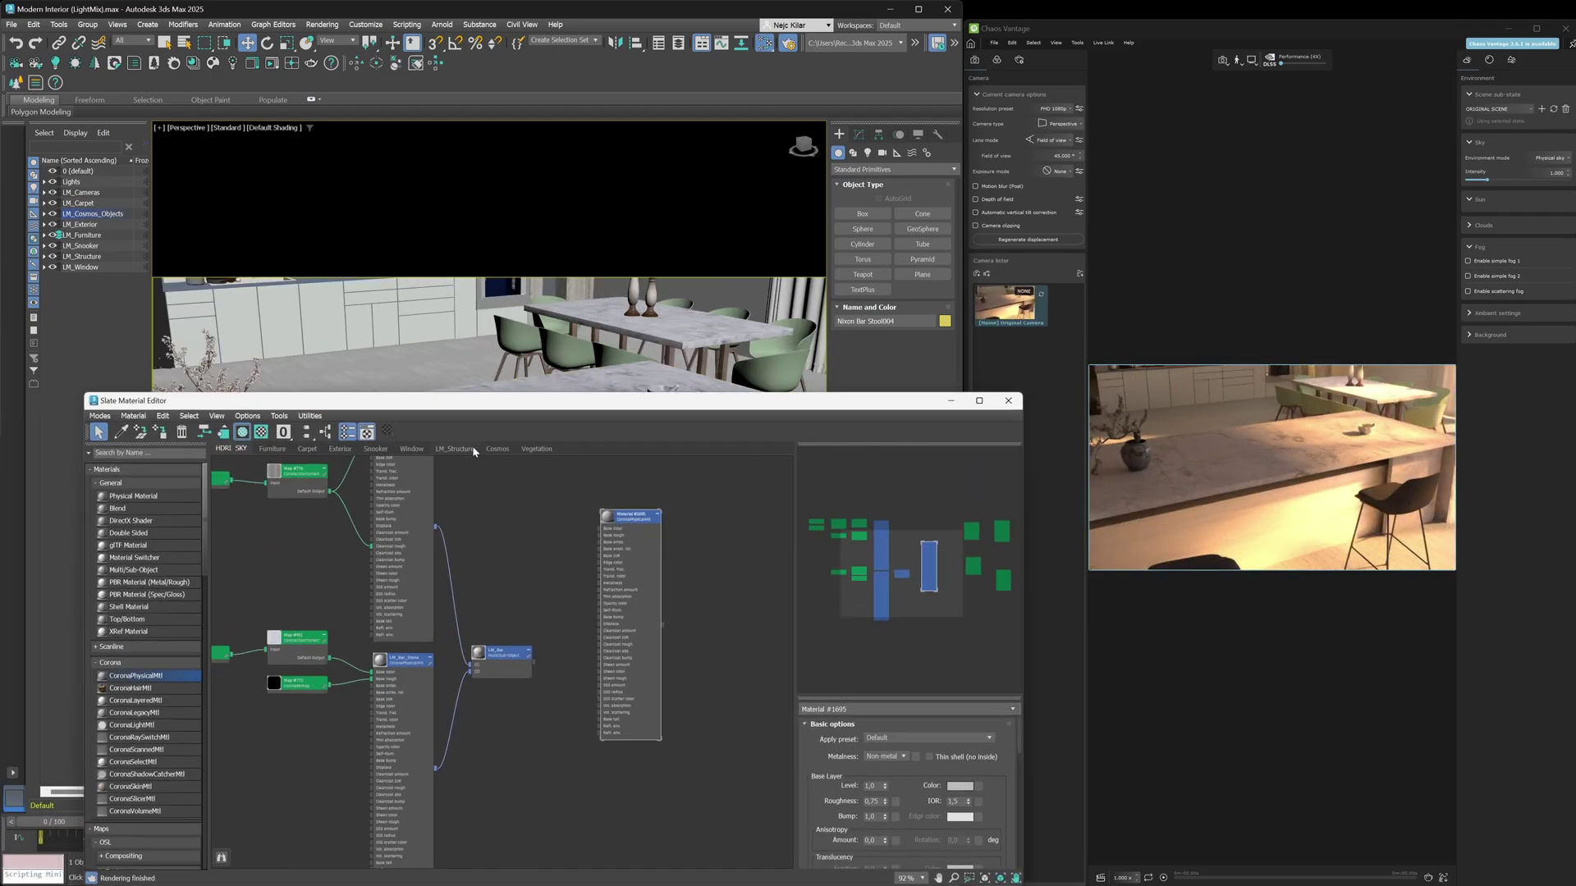
left_click_drag(470, 411, 522, 493)
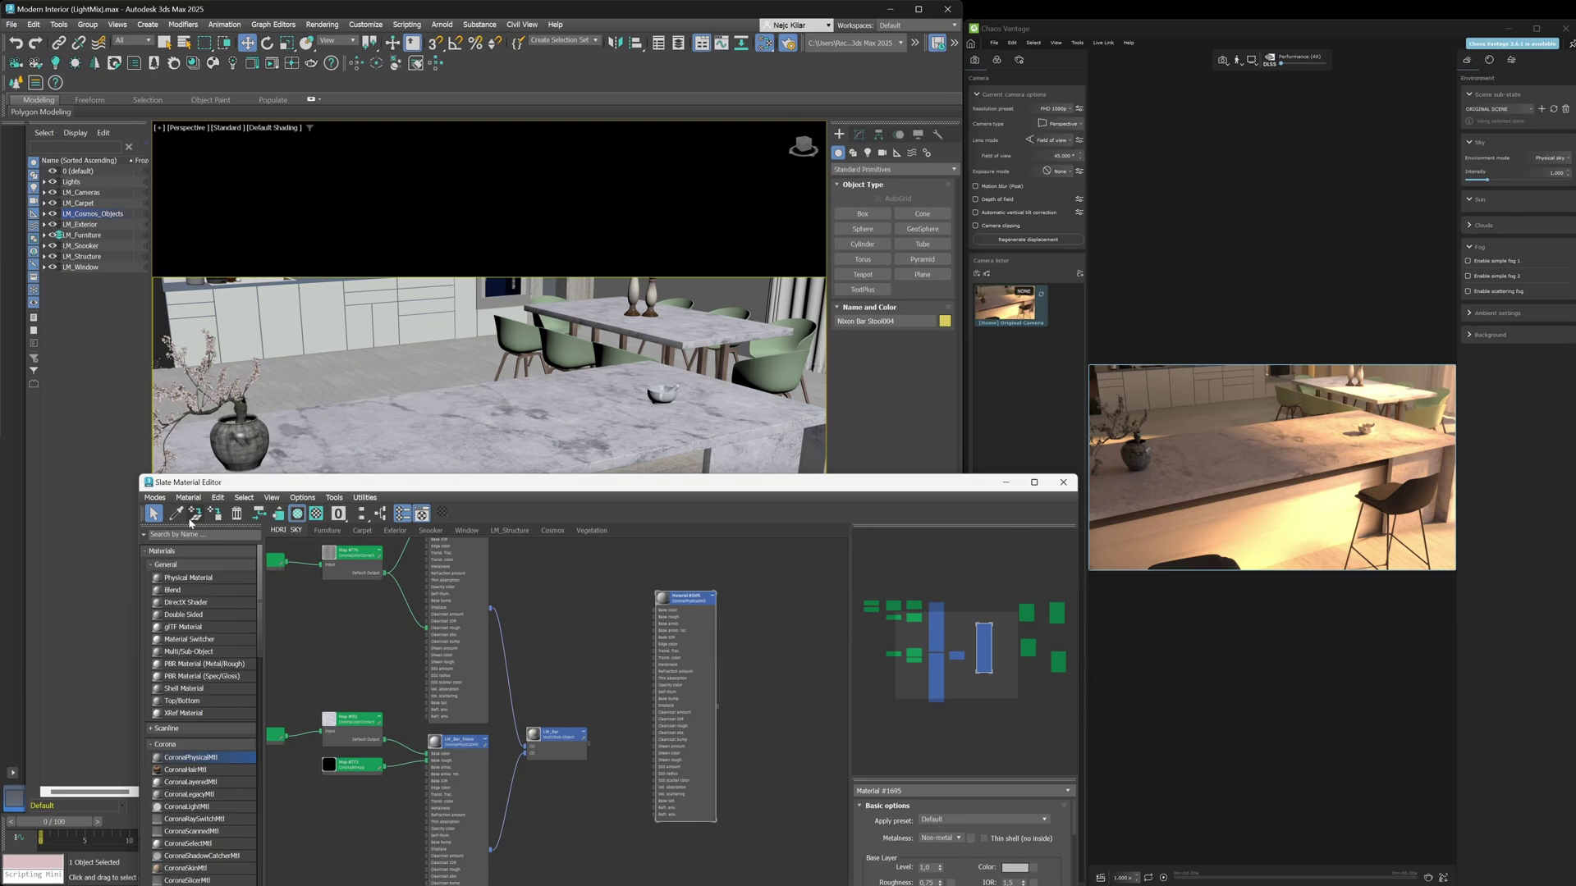
double_click(556, 733)
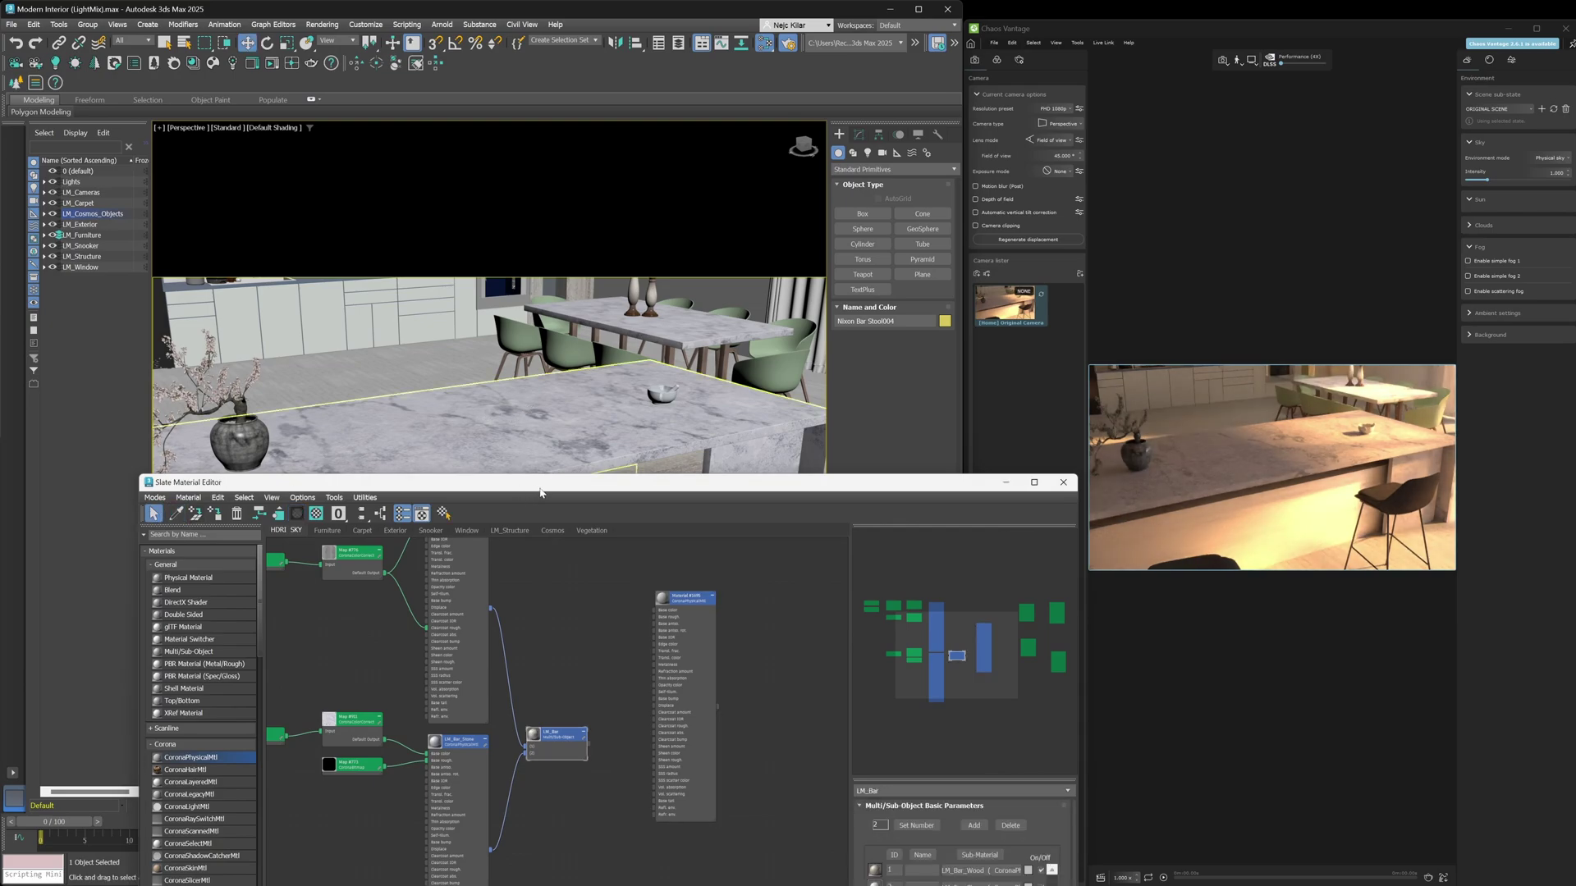
Open the LM_Bar_Stone submaterial's parameters and adjust its base layer level
left_click_drag(574, 482, 534, 348)
double_click(426, 615)
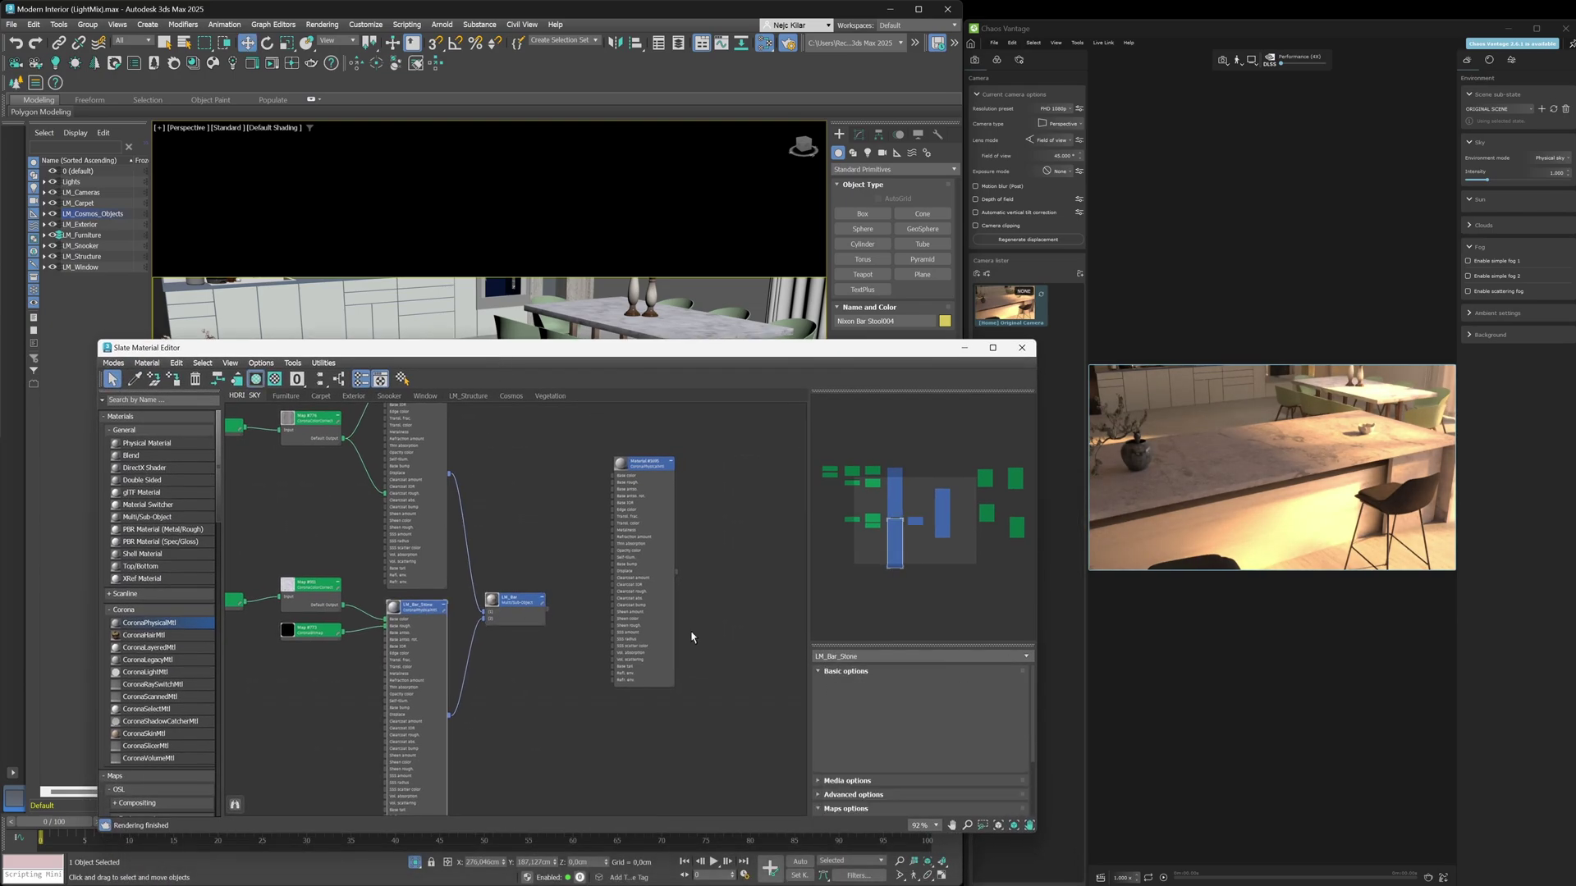
left_click_drag(899, 735, 900, 776)
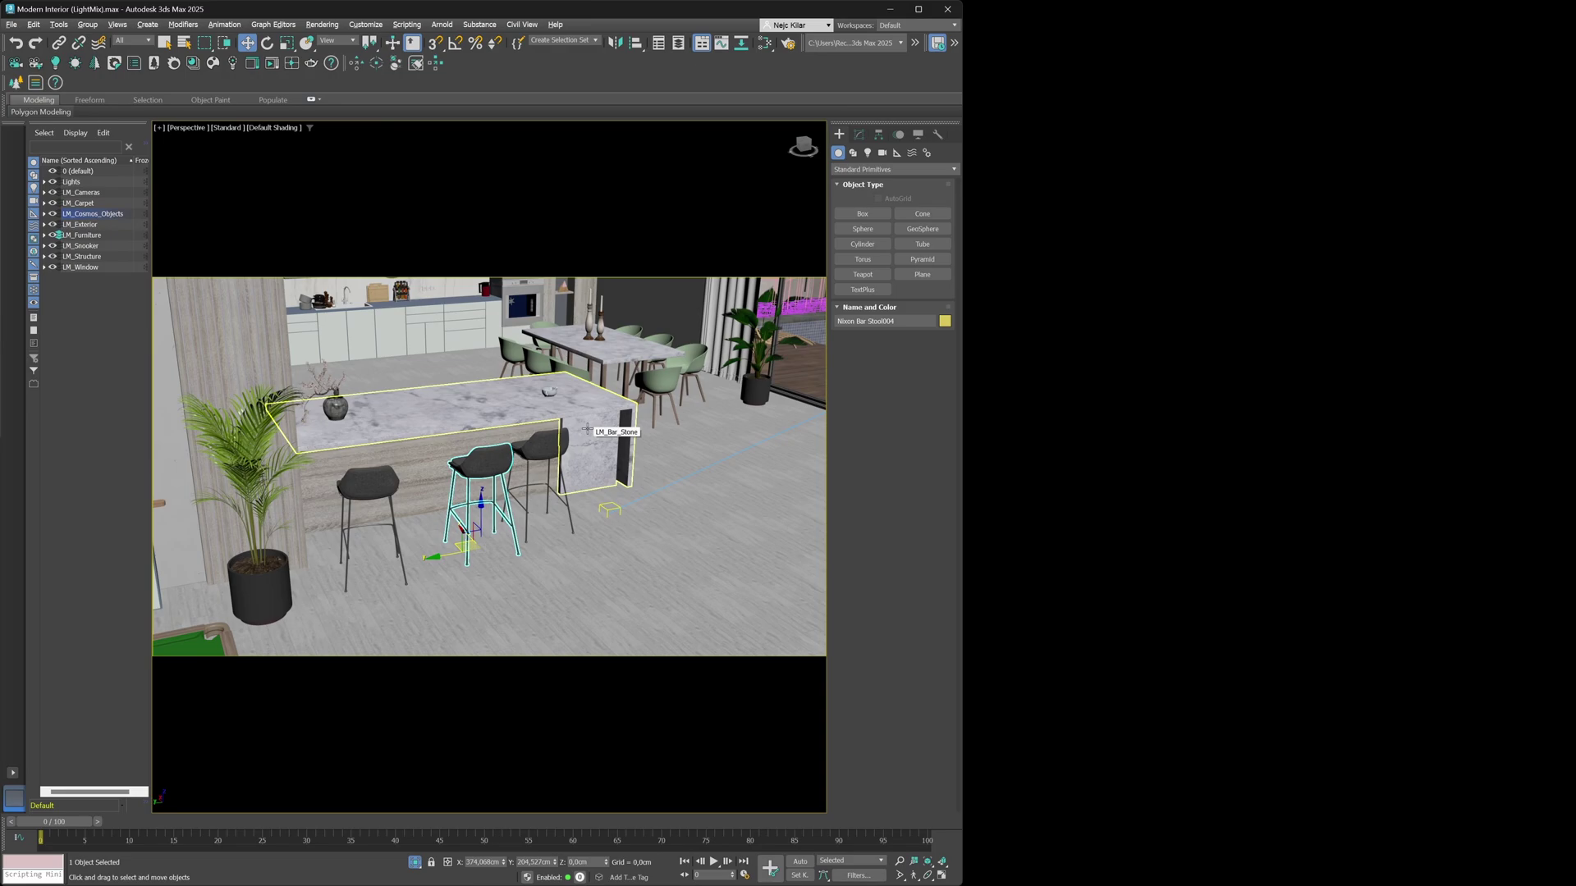
Start the Vantage Live Link from the Corona system render settings and close Render Setup
left_click(788, 46)
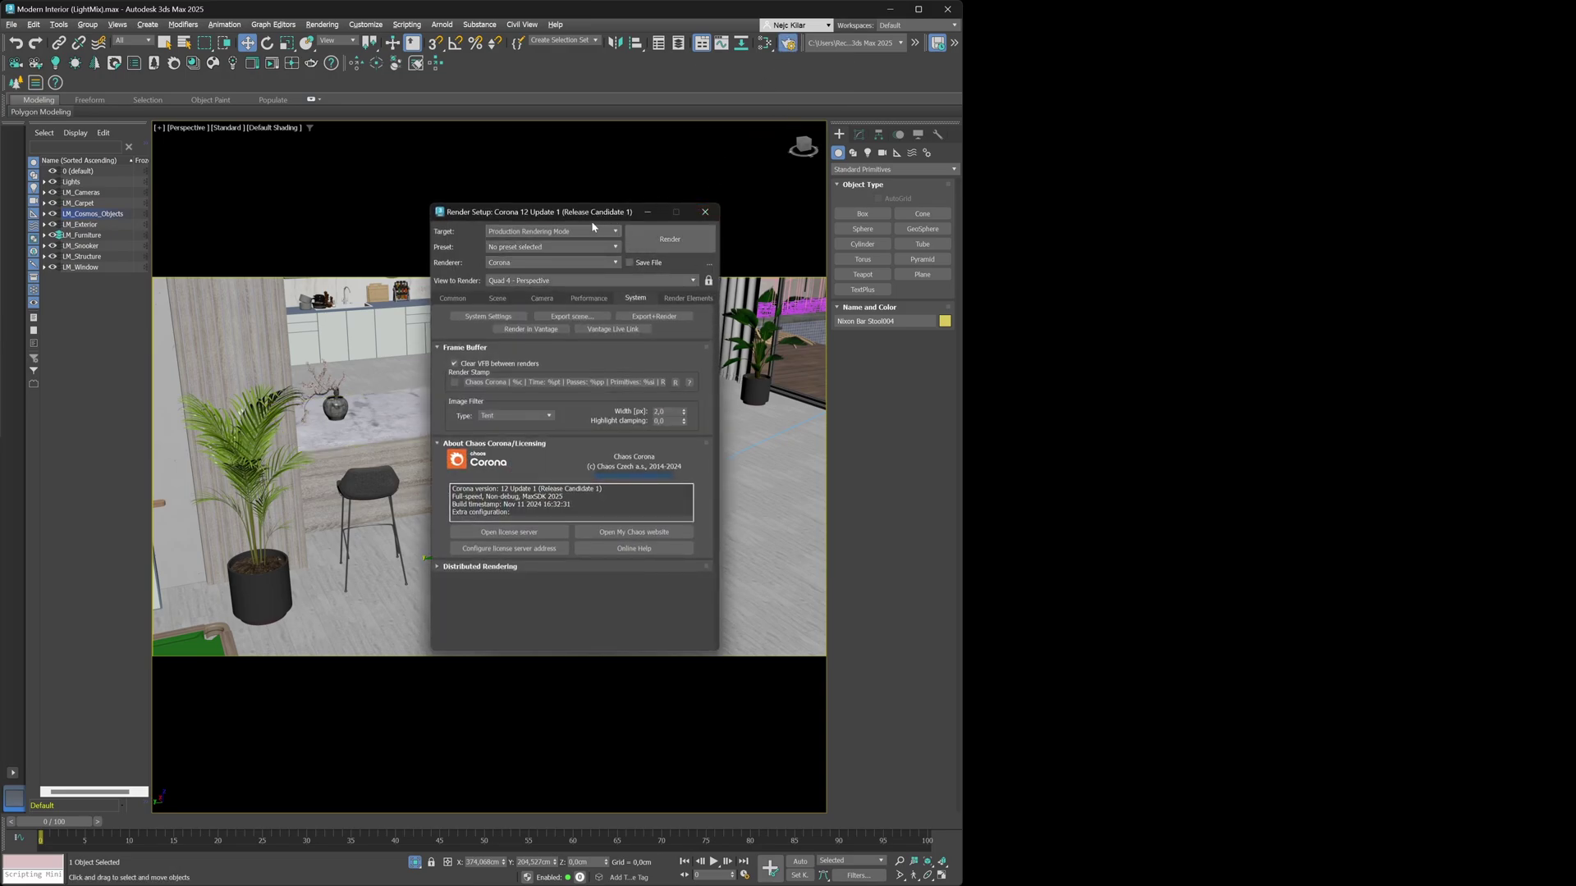
left_click(627, 330)
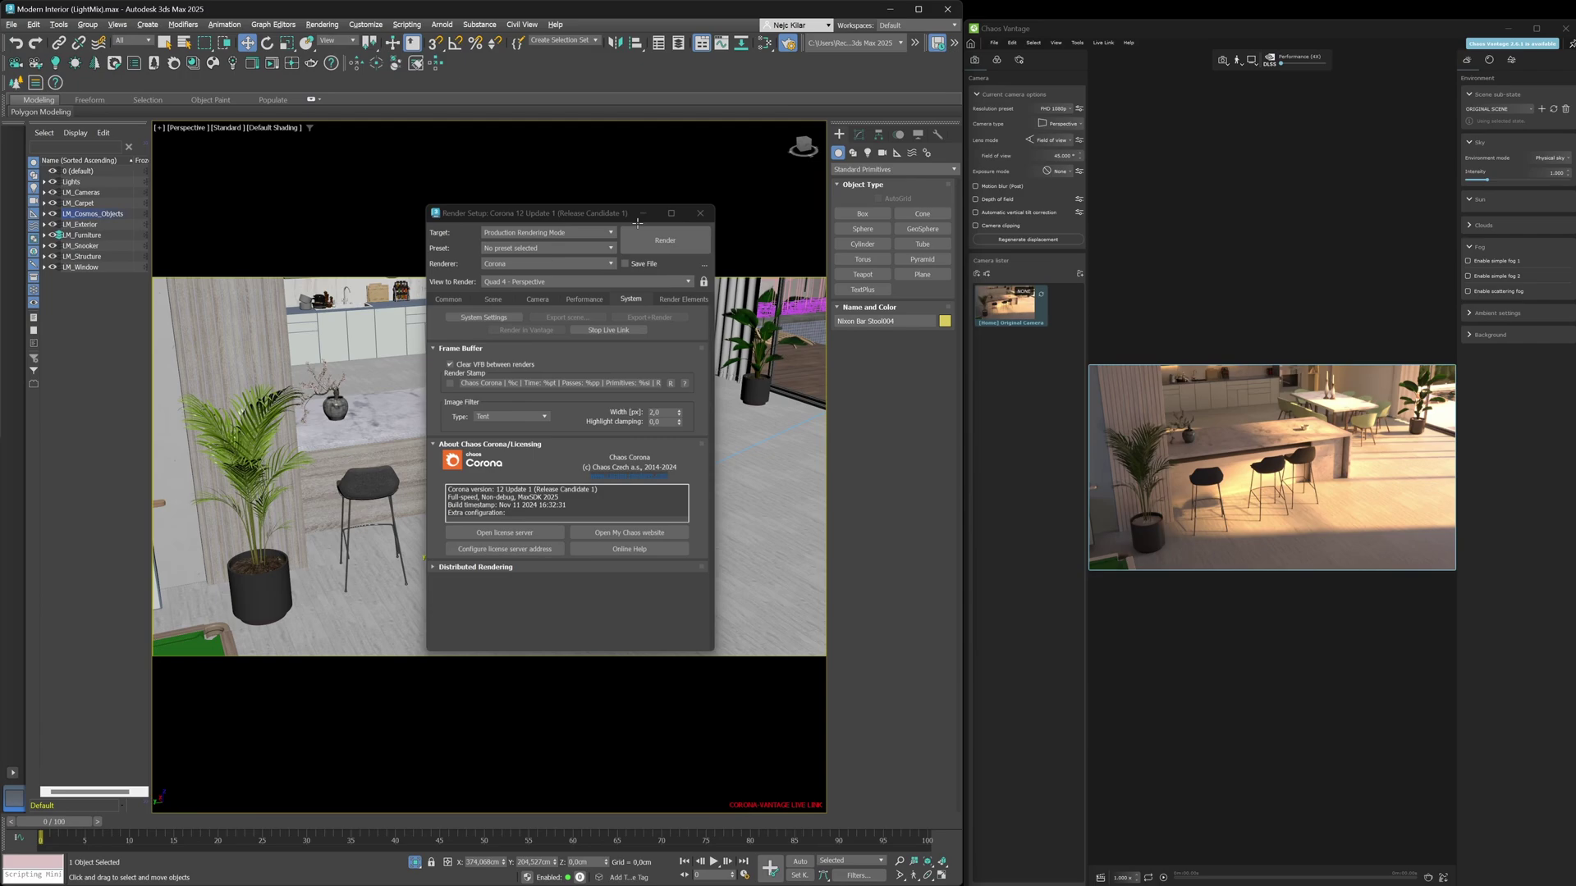
left_click(705, 211)
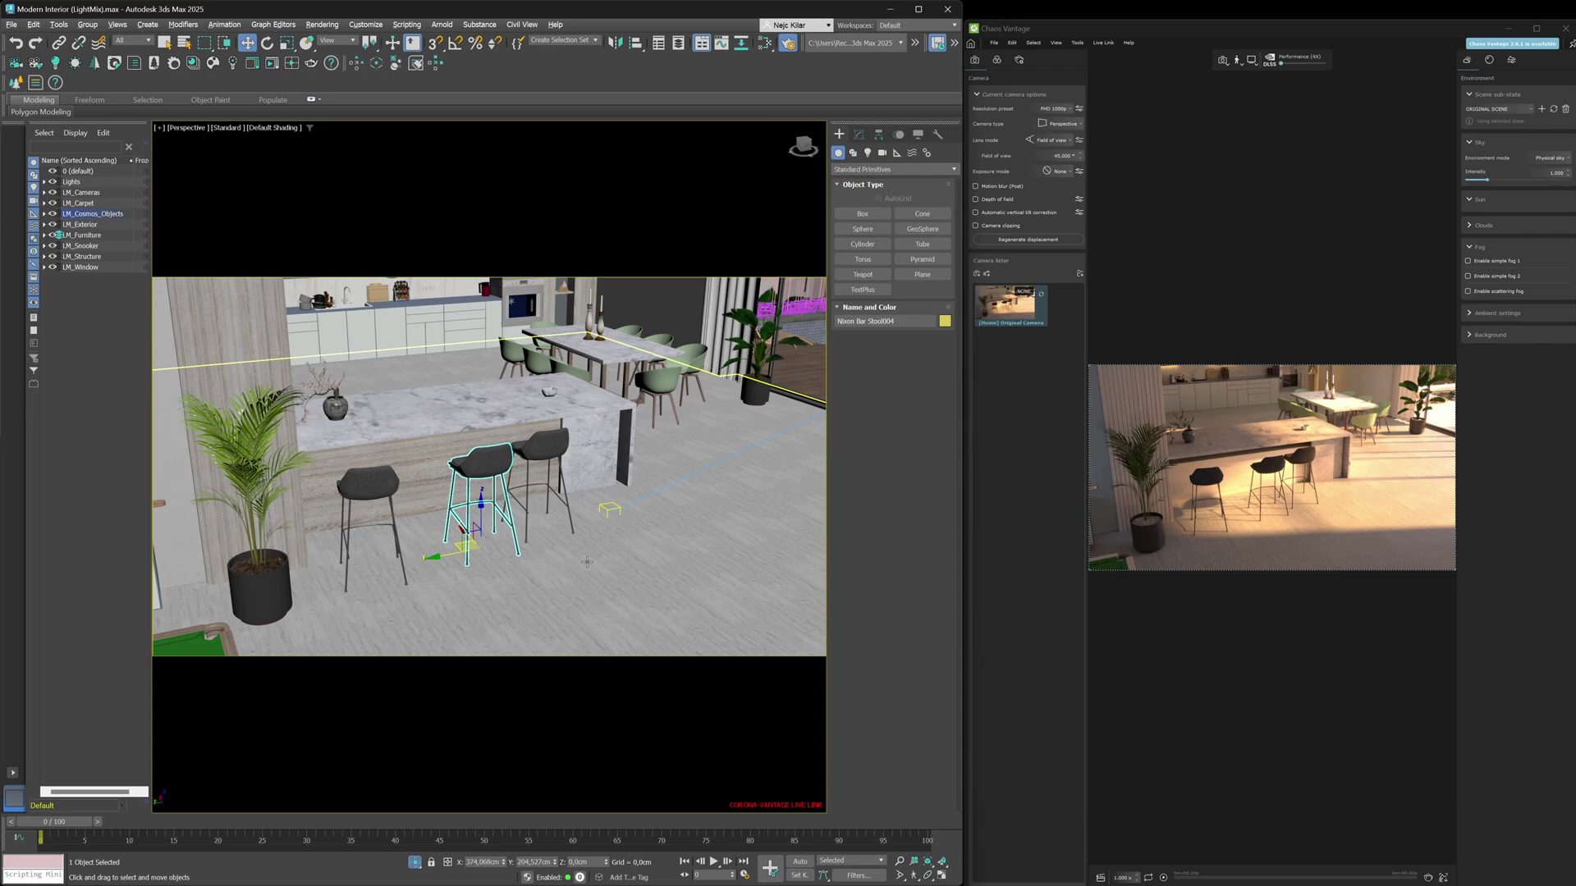
Move the middle bar stool slightly across the floor to about X 362 cm, Y 209 cm
middle_click_drag(486, 515, 685, 517, "alt")
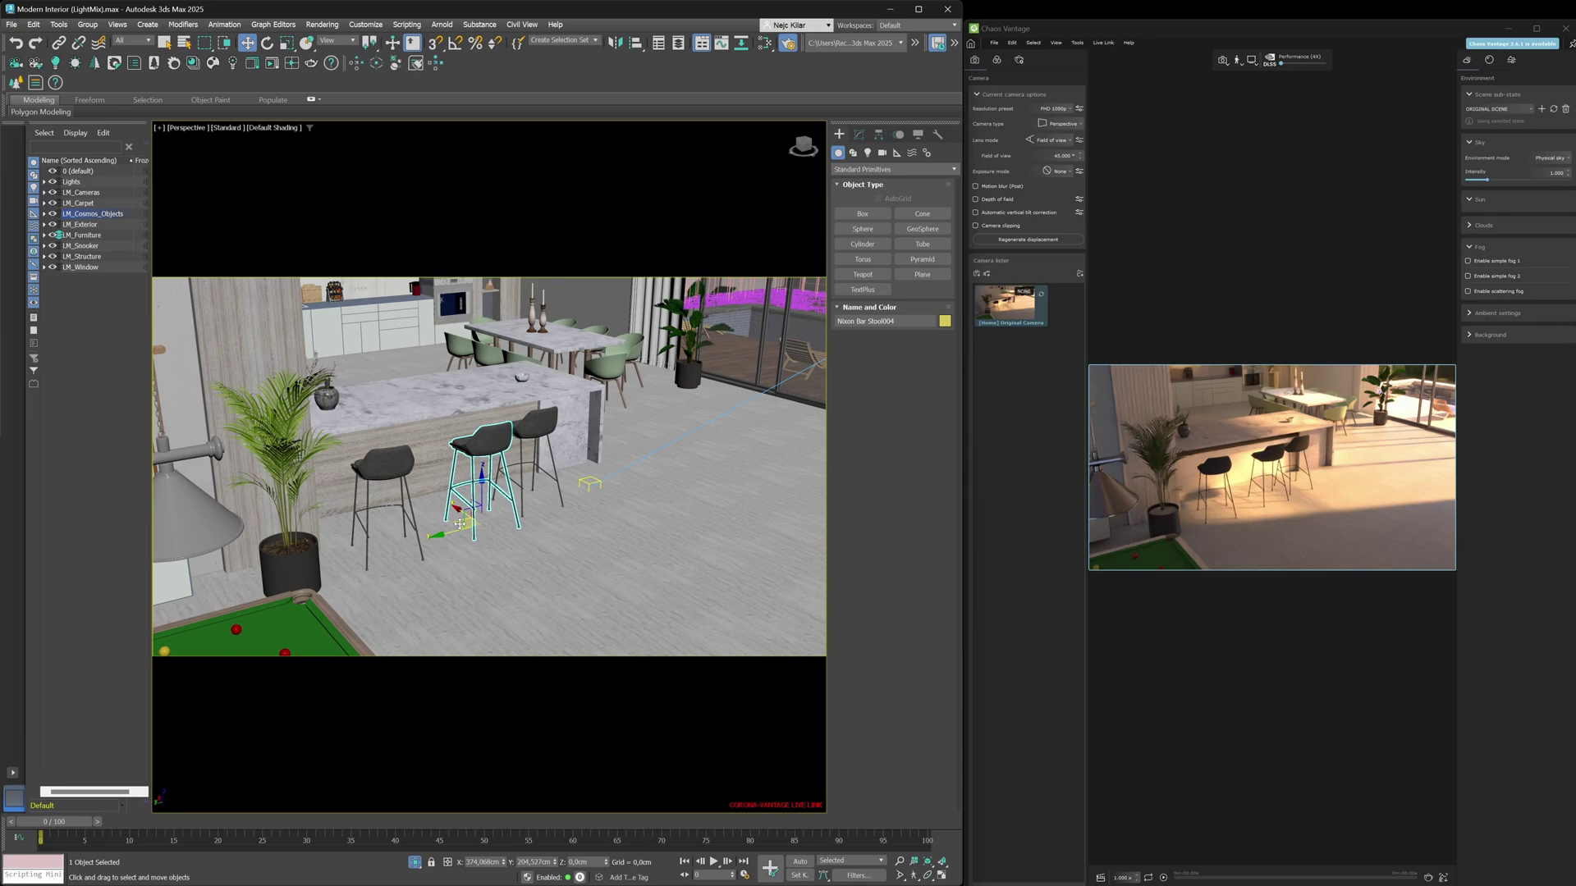
mouse_move(464, 523)
left_mouse_down()
mouse_move(537, 558)
mouse_move(463, 529)
left_mouse_up()
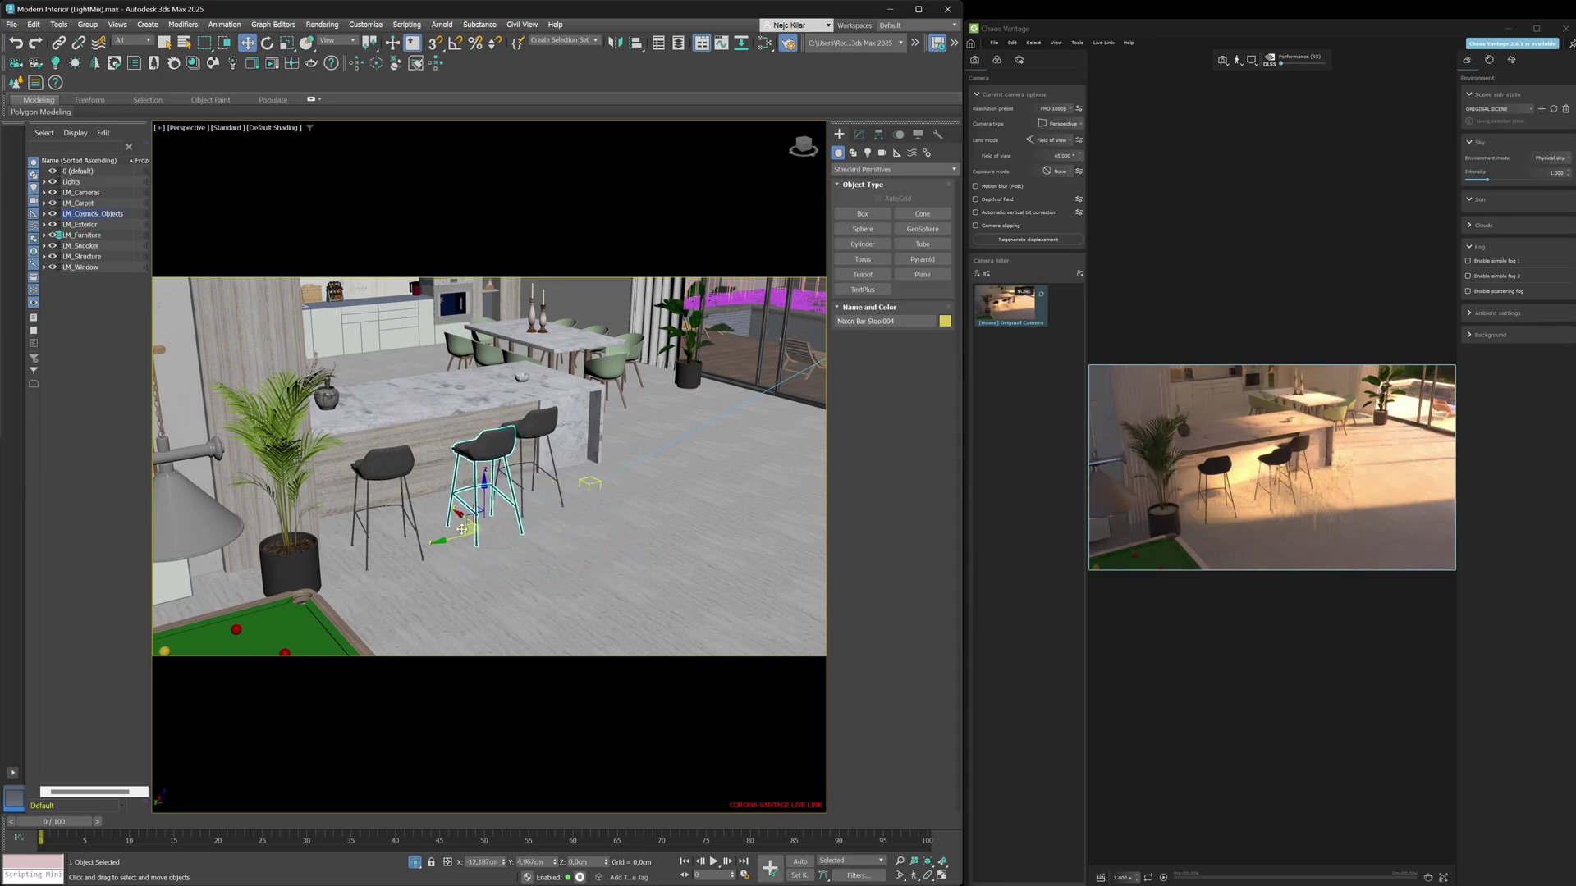
mouse_move(459, 412)
middle_mouse_down("alt")
mouse_move(515, 412)
mouse_move(435, 422)
middle_mouse_up("alt")
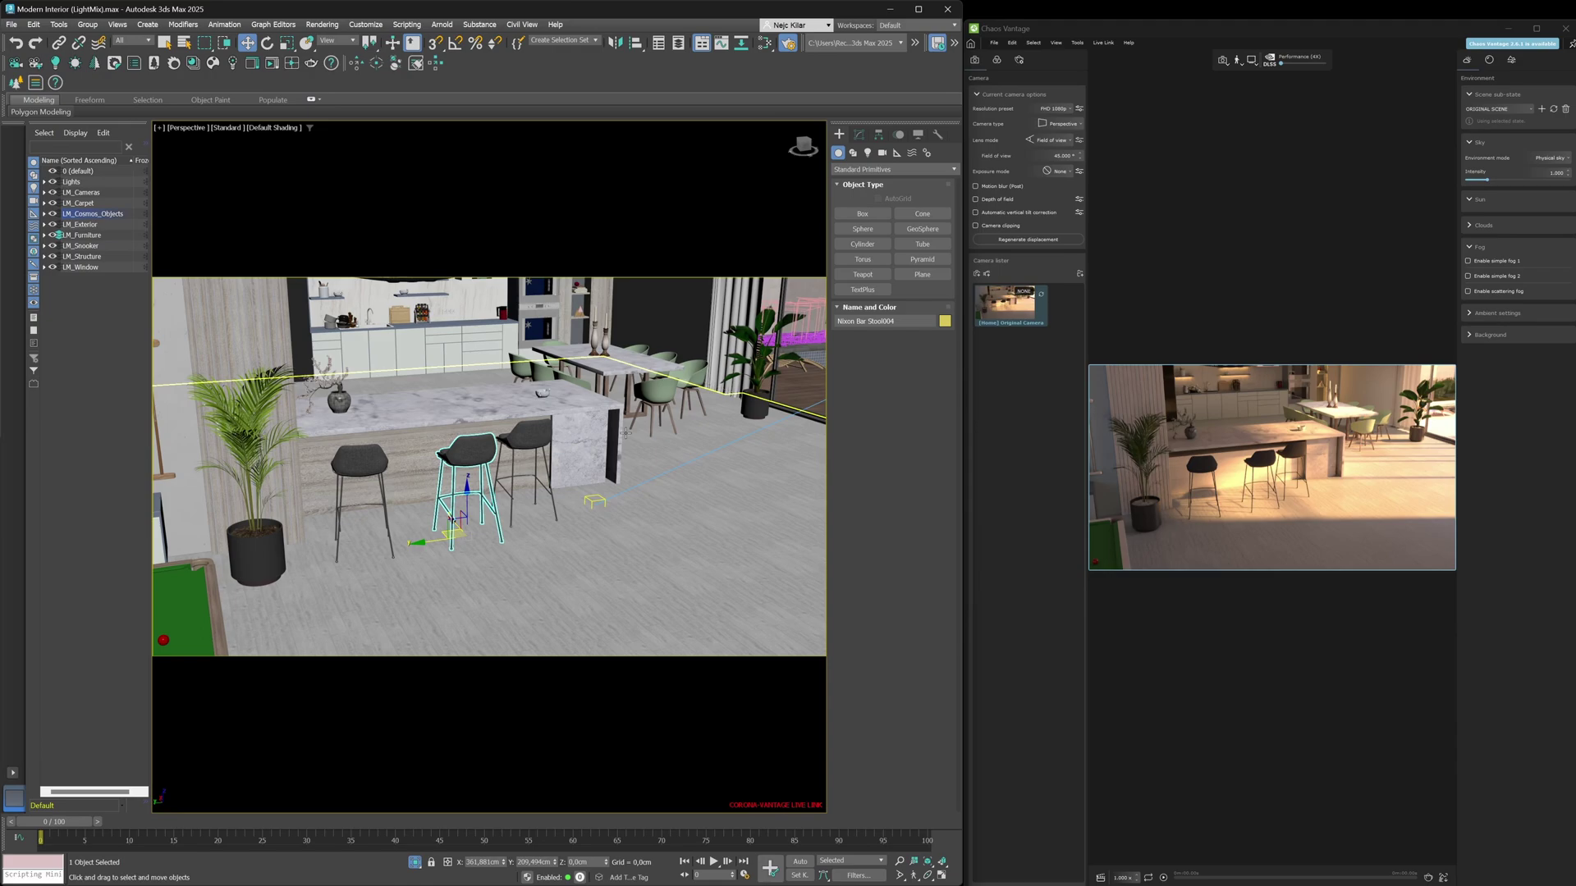
Stop the Vantage Live Link in the Corona system render settings and close Render Setup
left_click(787, 48)
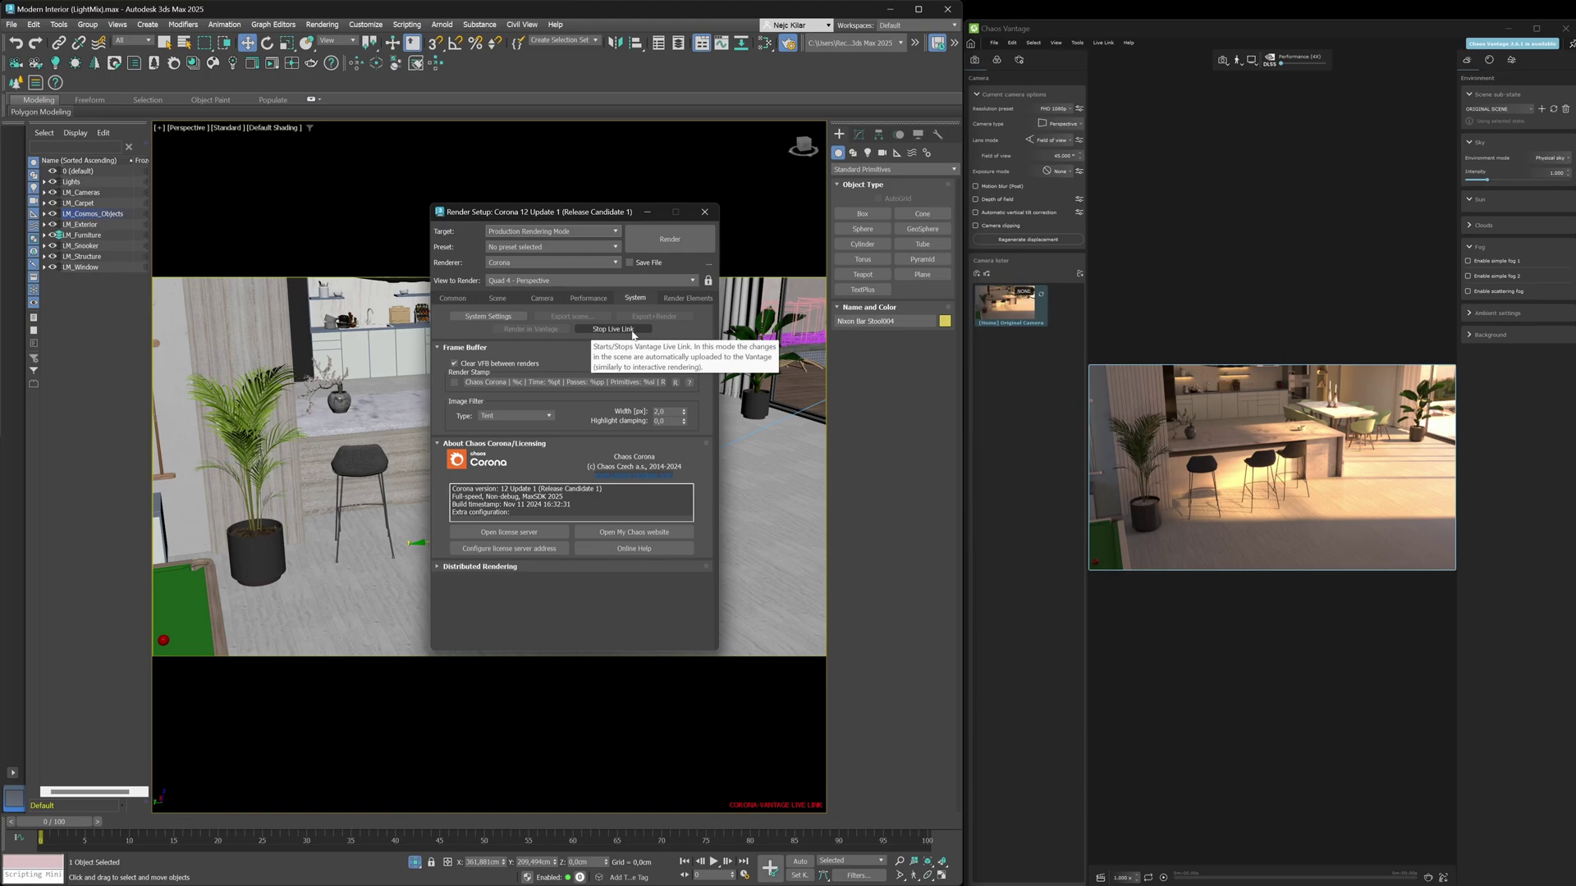
left_click(632, 332)
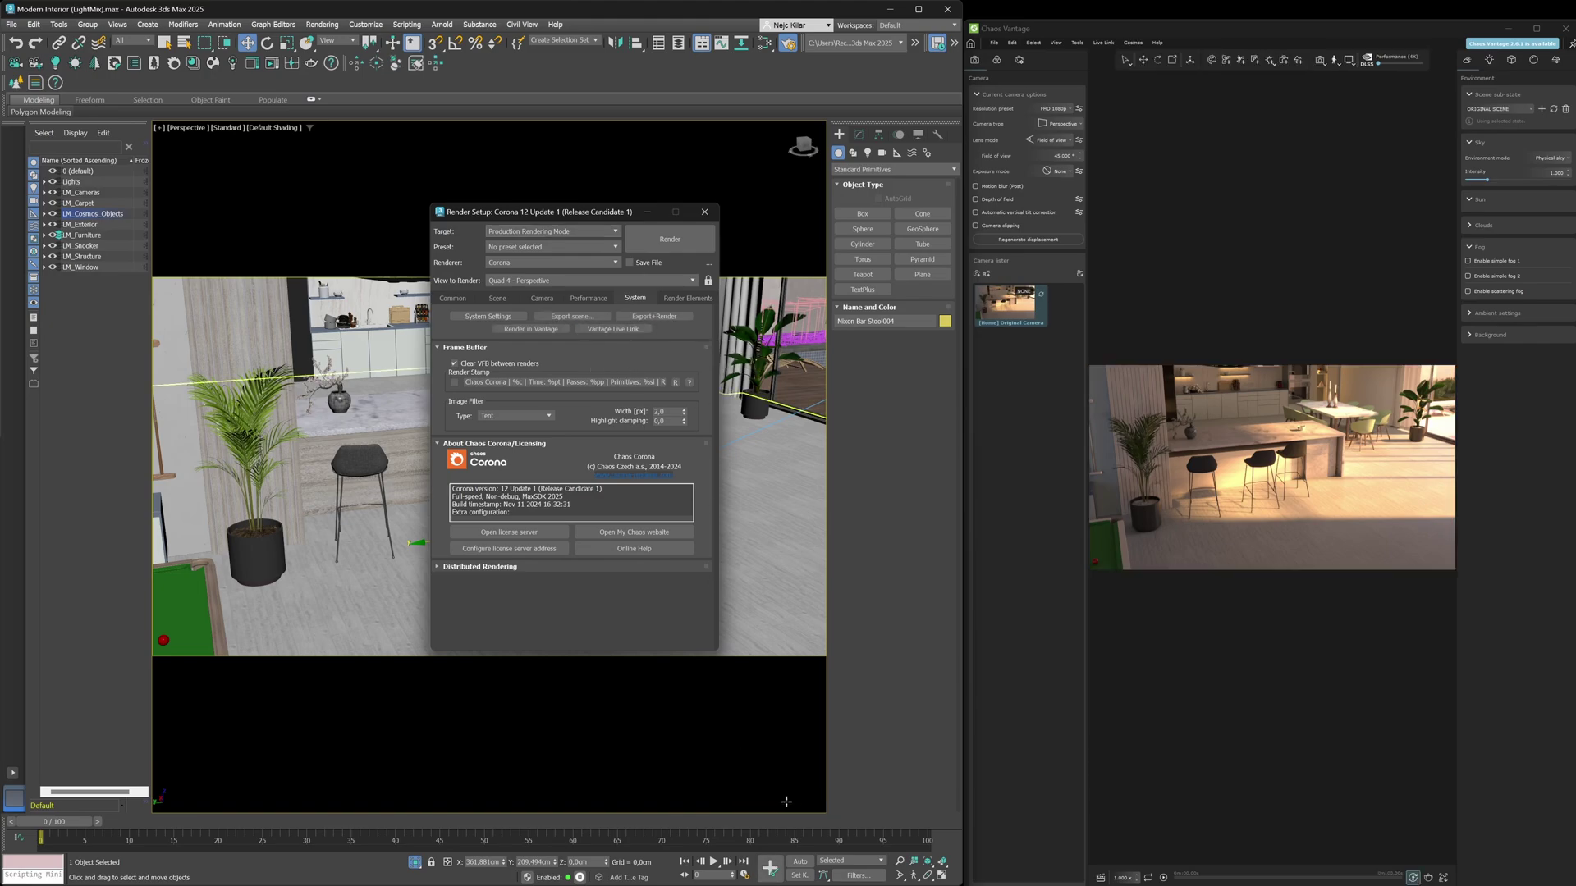
key("F10")
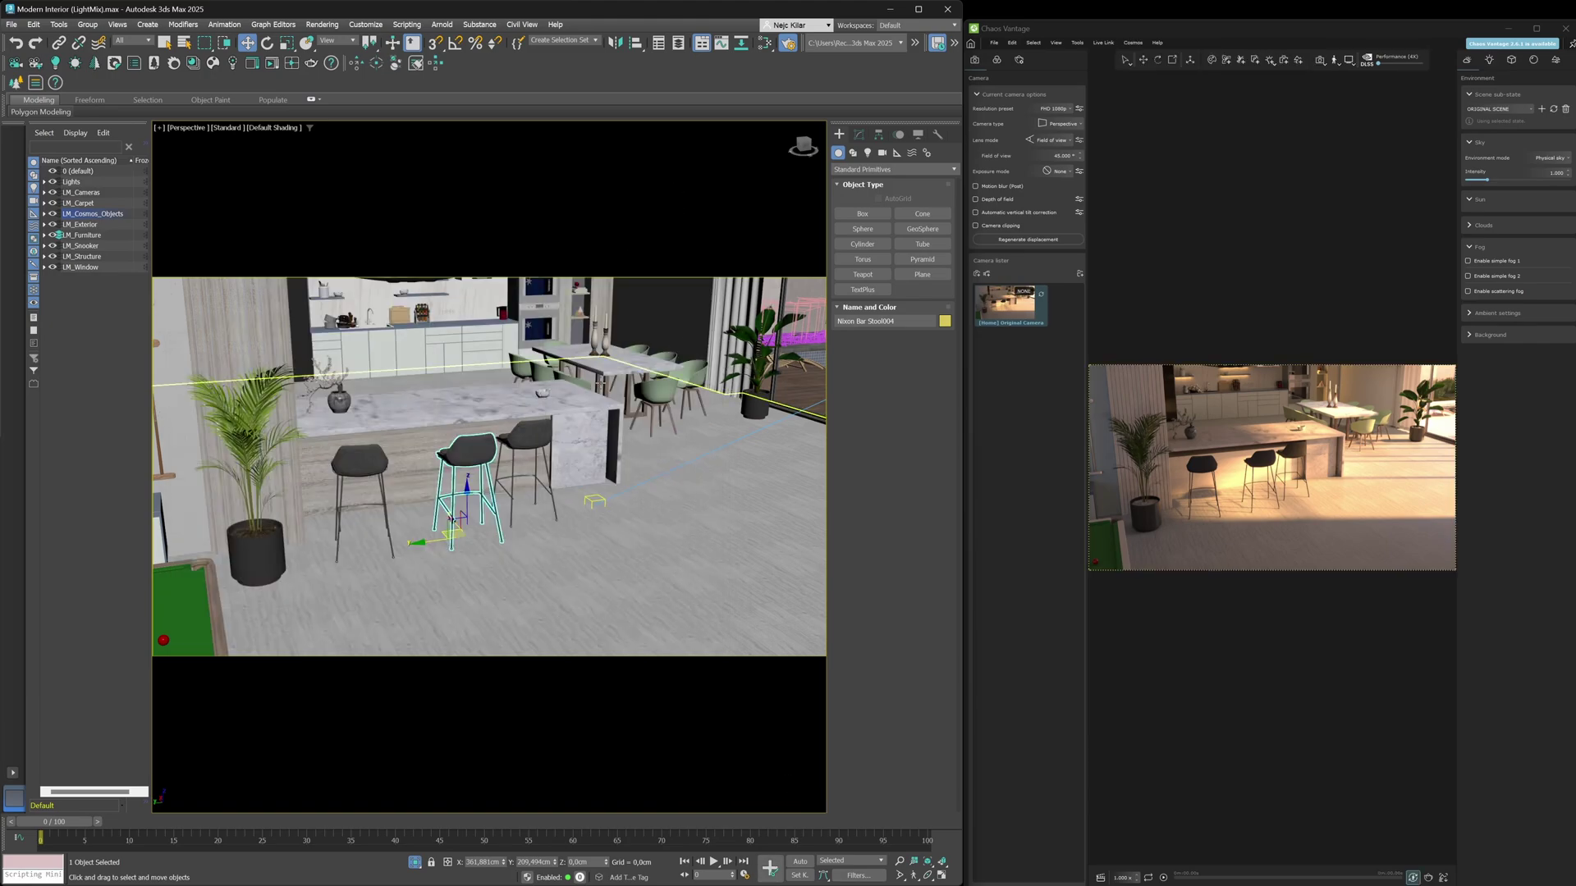
Move the middle bar stool to about X 384 cm, Y 212 cm while the live link is stopped
key("z")
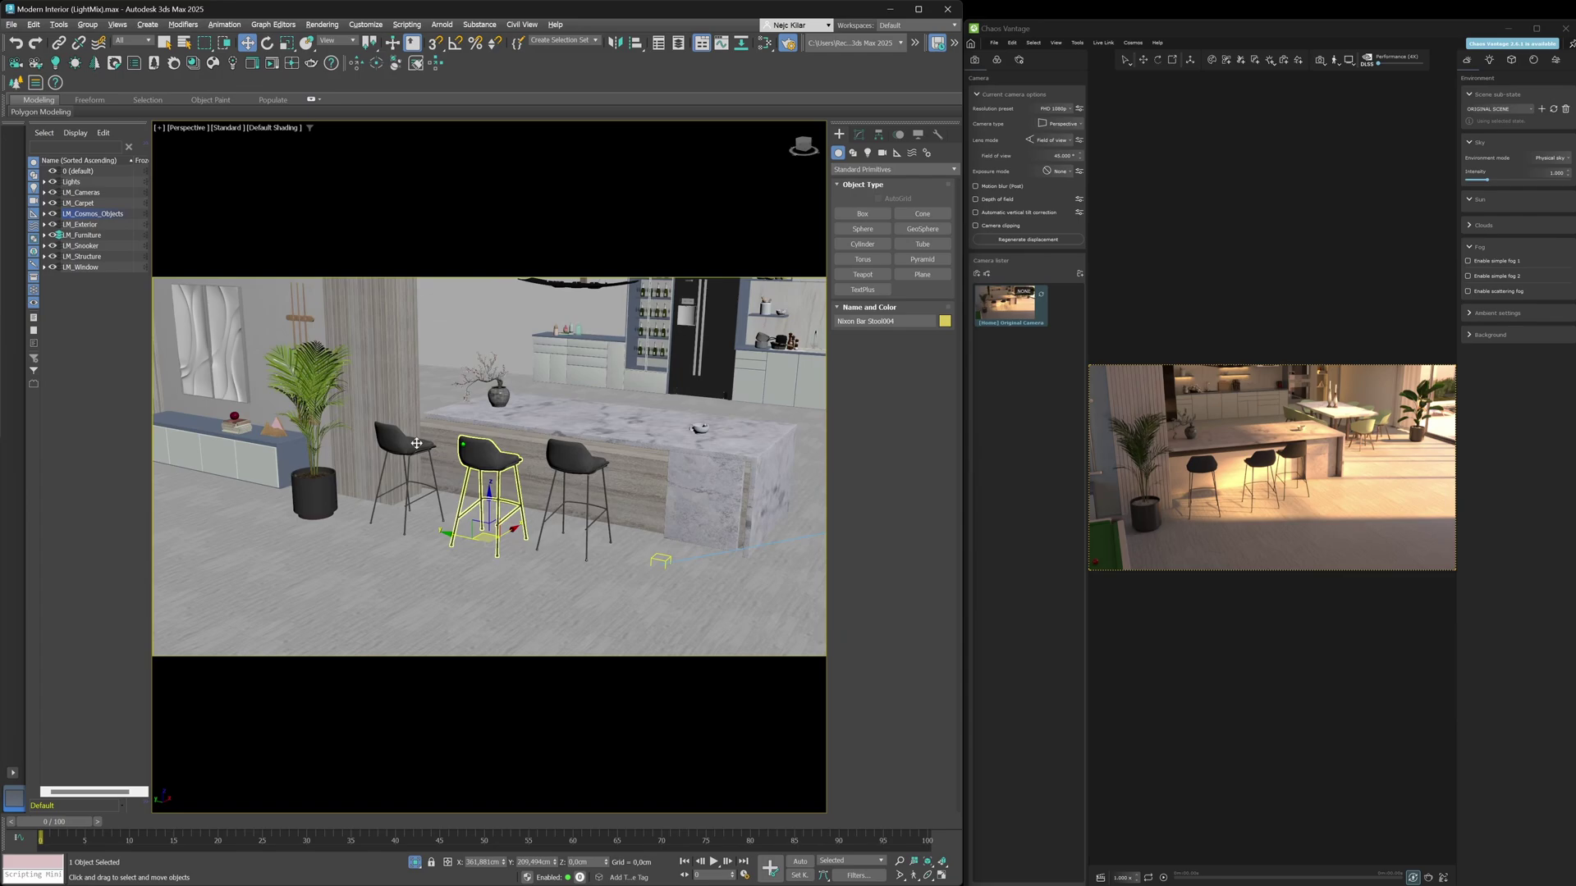
scroll(447, 450, "down", 3)
scroll(466, 437, "up", 2)
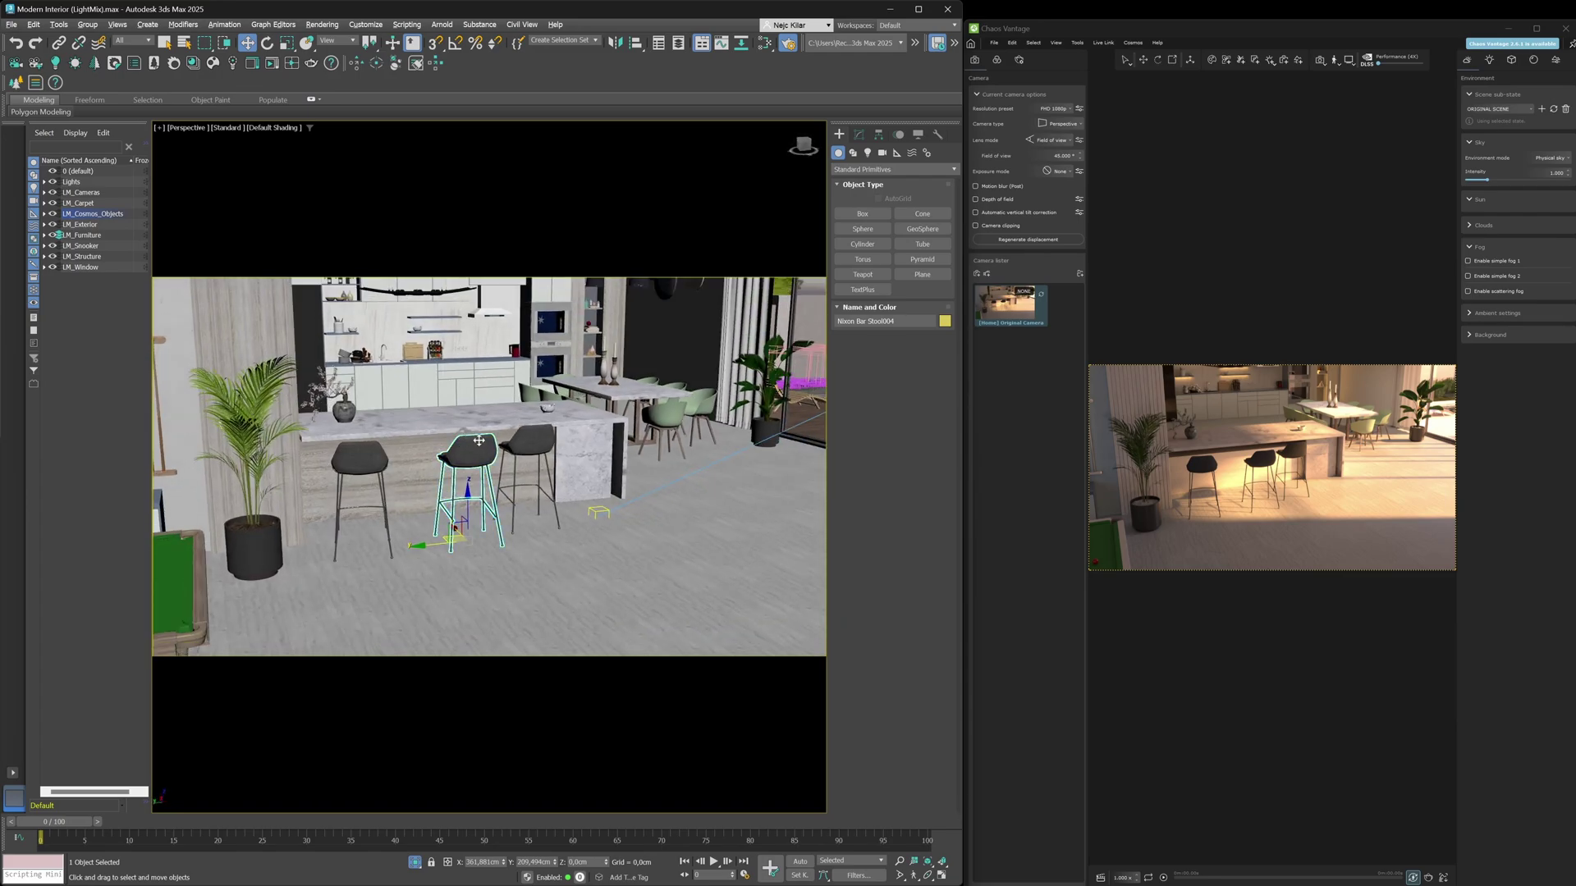
middle_click_drag(435, 468, 478, 456)
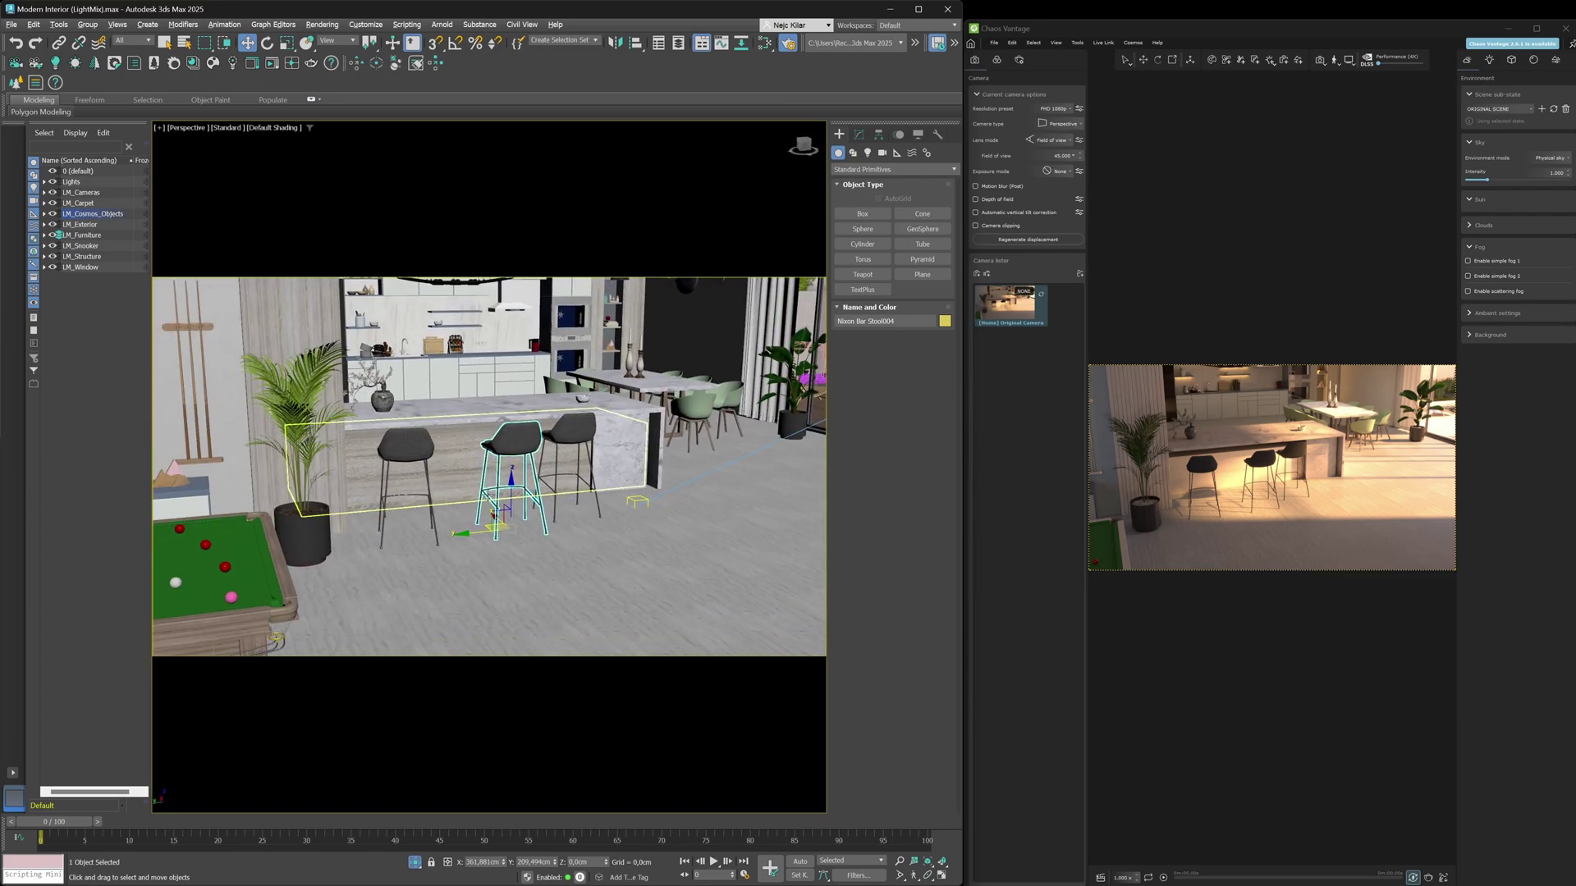
mouse_move(494, 515)
middle_mouse_down("alt")
mouse_move(496, 496)
mouse_move(492, 519)
middle_mouse_up("alt")
mouse_move(493, 518)
left_mouse_down()
mouse_move(583, 526)
mouse_move(493, 519)
left_mouse_up()
middle_click_drag(493, 518, 498, 447, "alt")
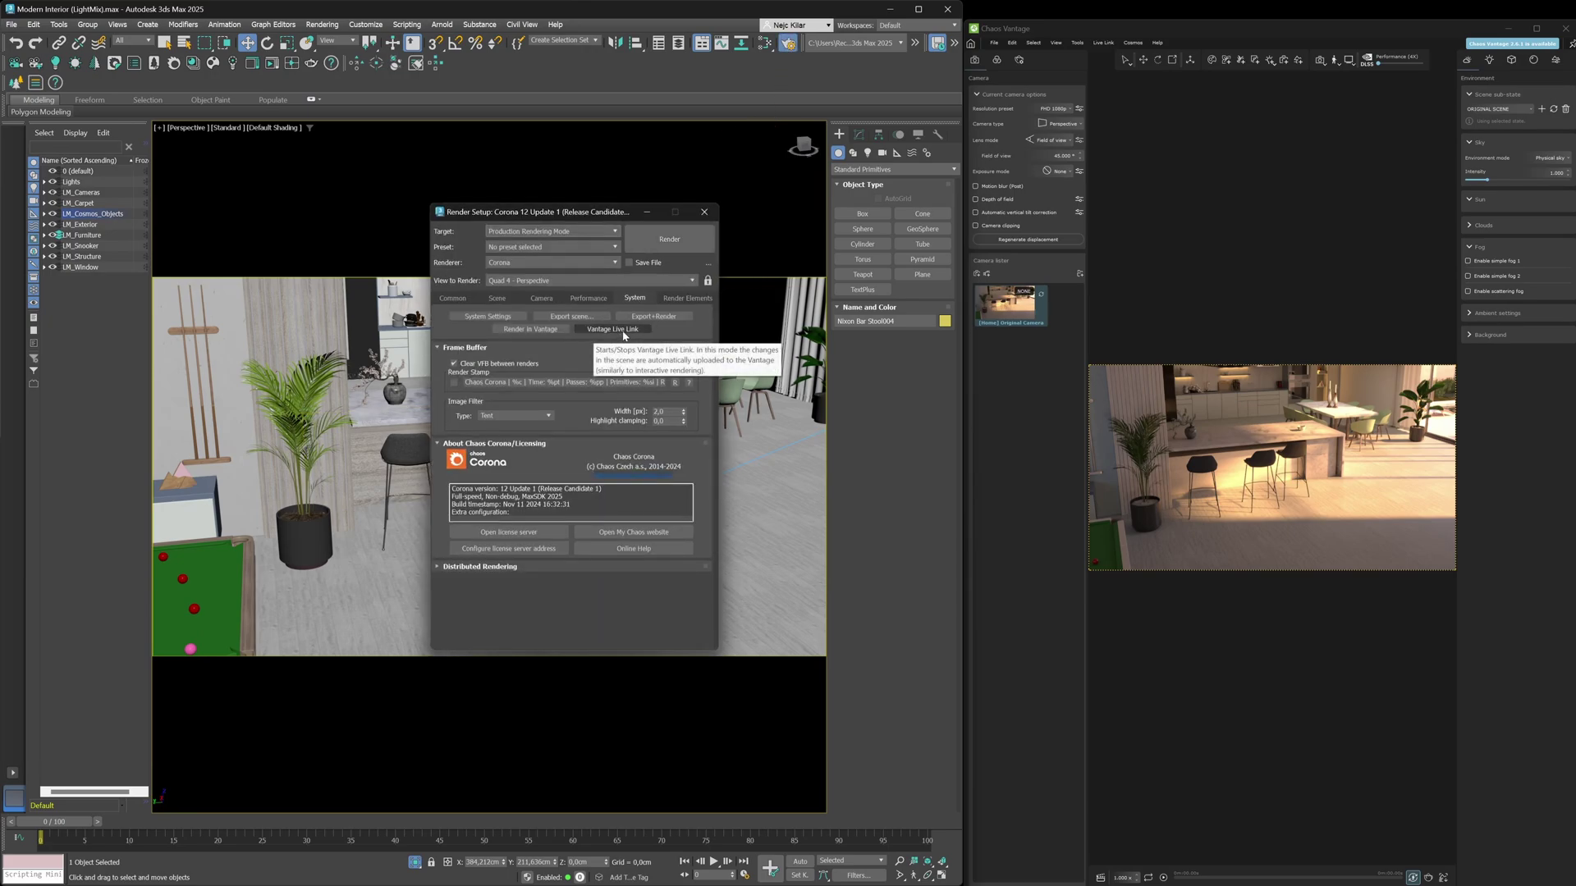
Restart the Vantage Live Link and minimize the Render Setup window
left_click(621, 330)
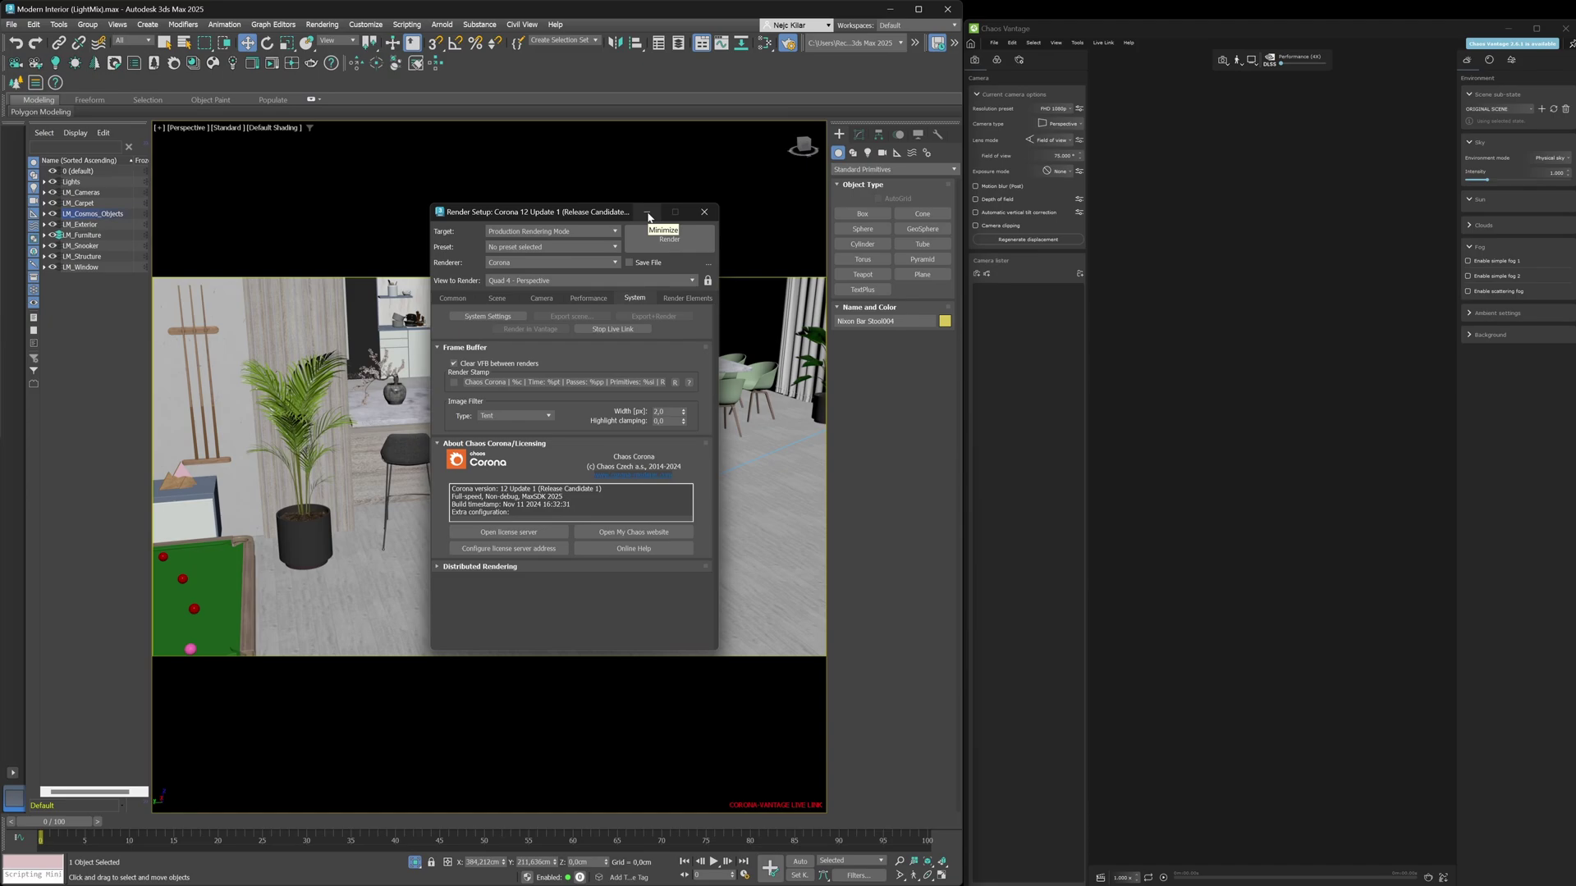
left_click(649, 217)
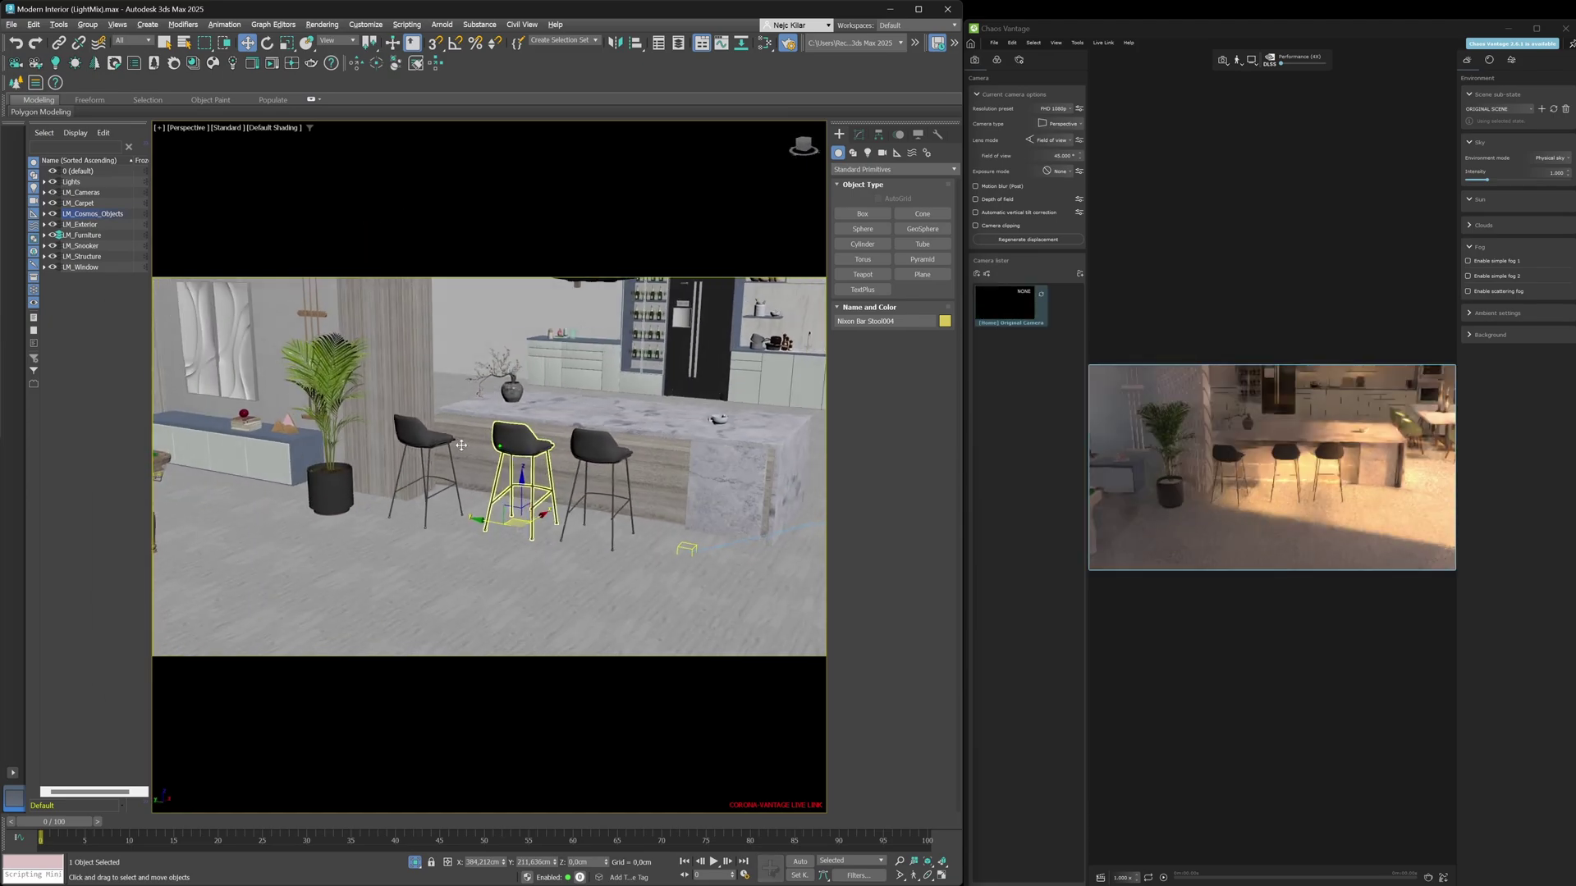
middle_click_drag(497, 446, 622, 449, "alt")
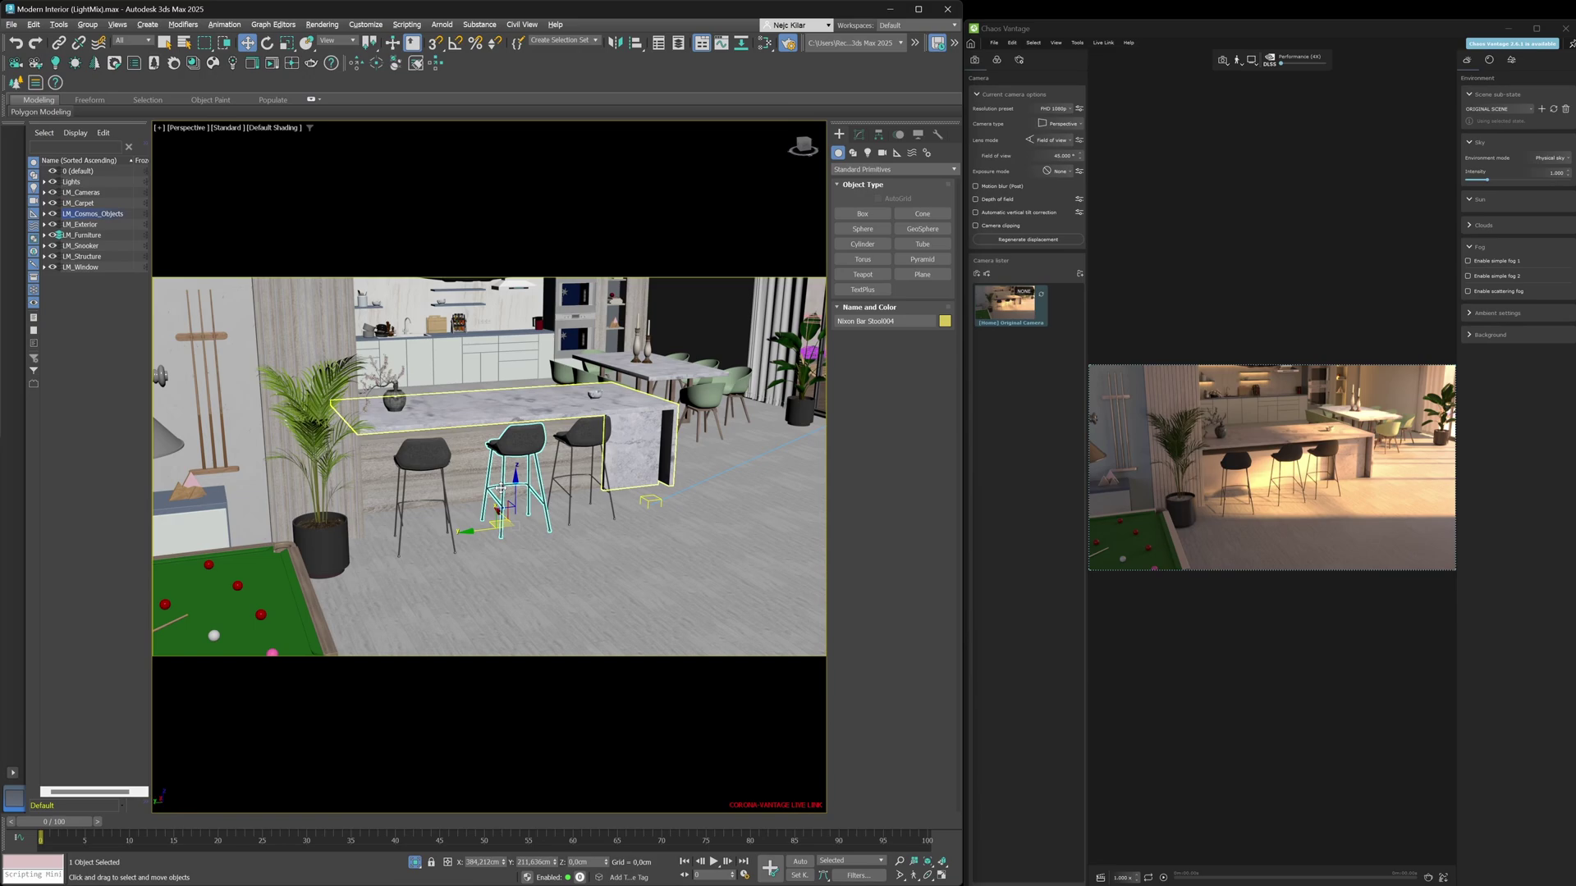
Move the middle bar stool away from the counter onto the open floor, to about X 276 cm
scroll(502, 489, "up", 3)
middle_click_drag(509, 493, 552, 538, "alt")
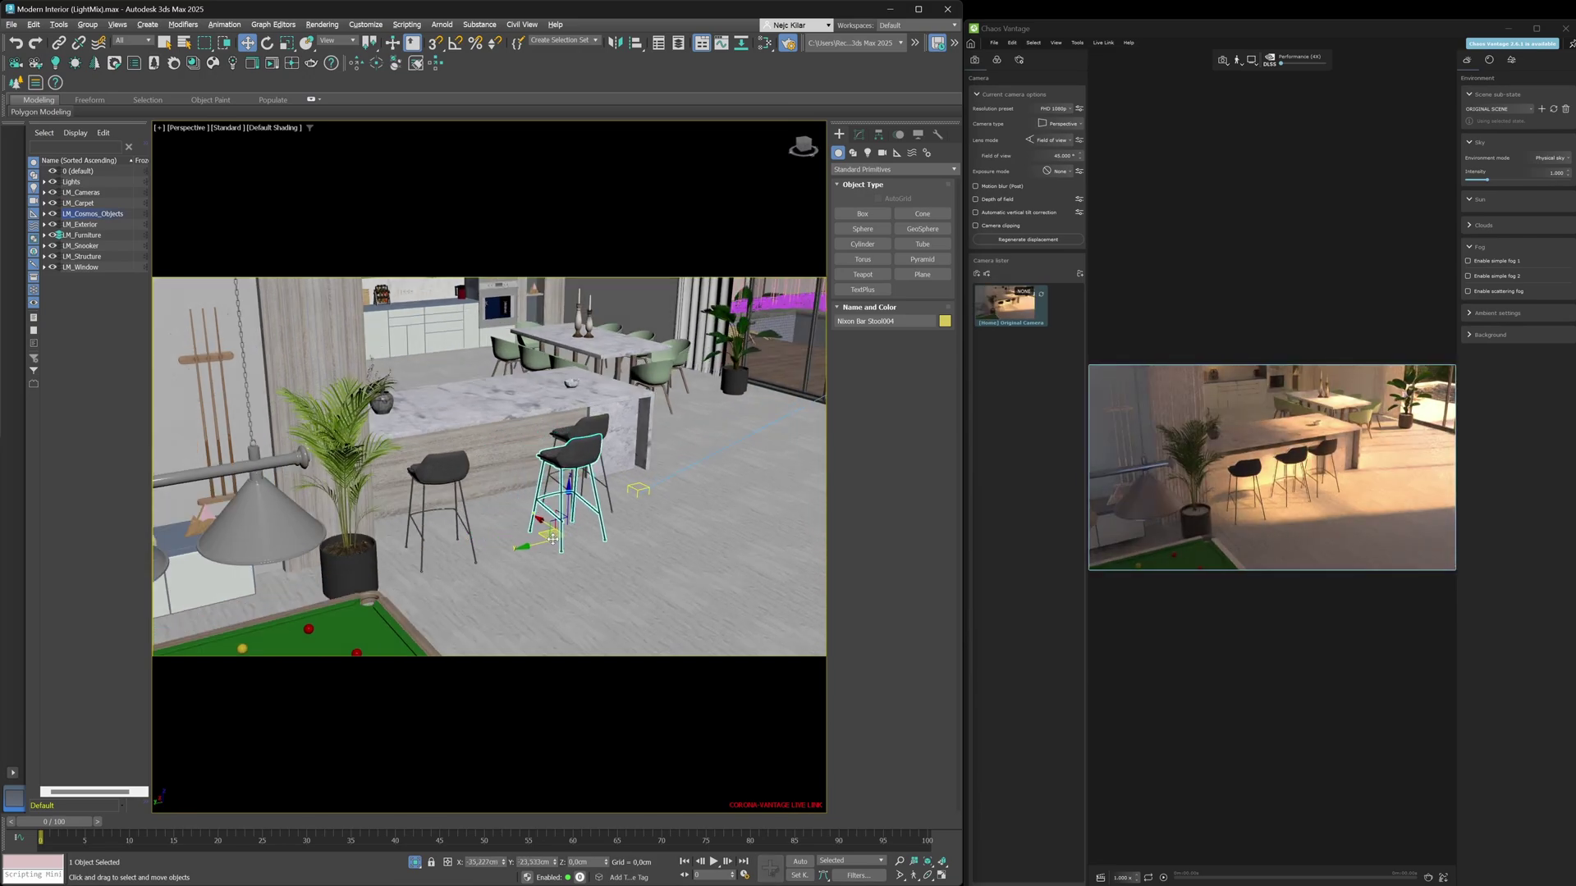
left_click_drag(552, 537, 599, 563)
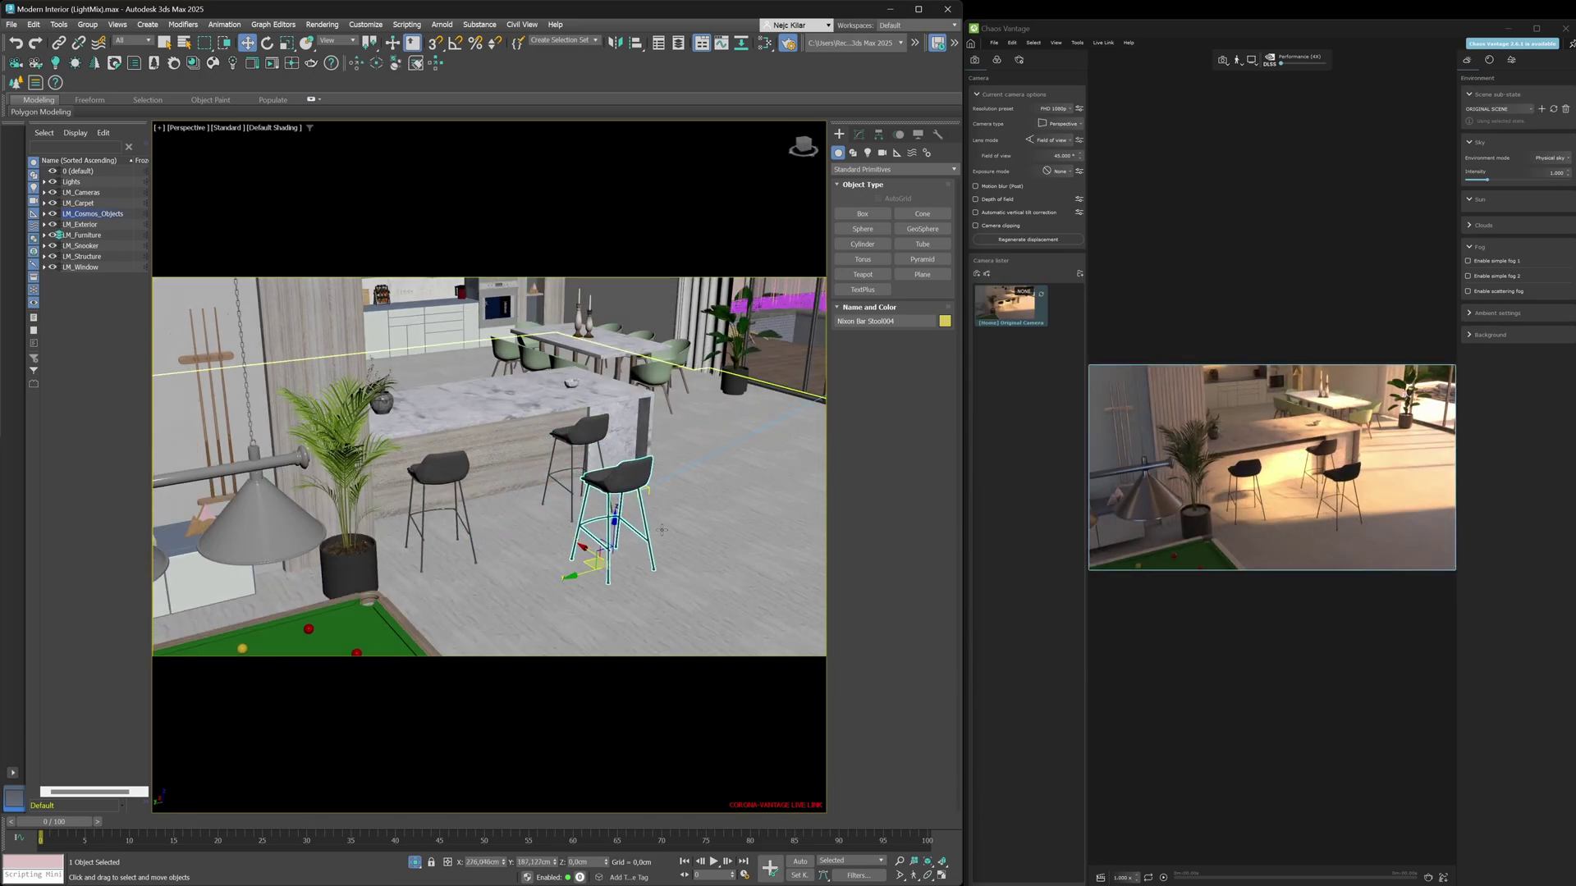
middle_click_drag(662, 530, 574, 527)
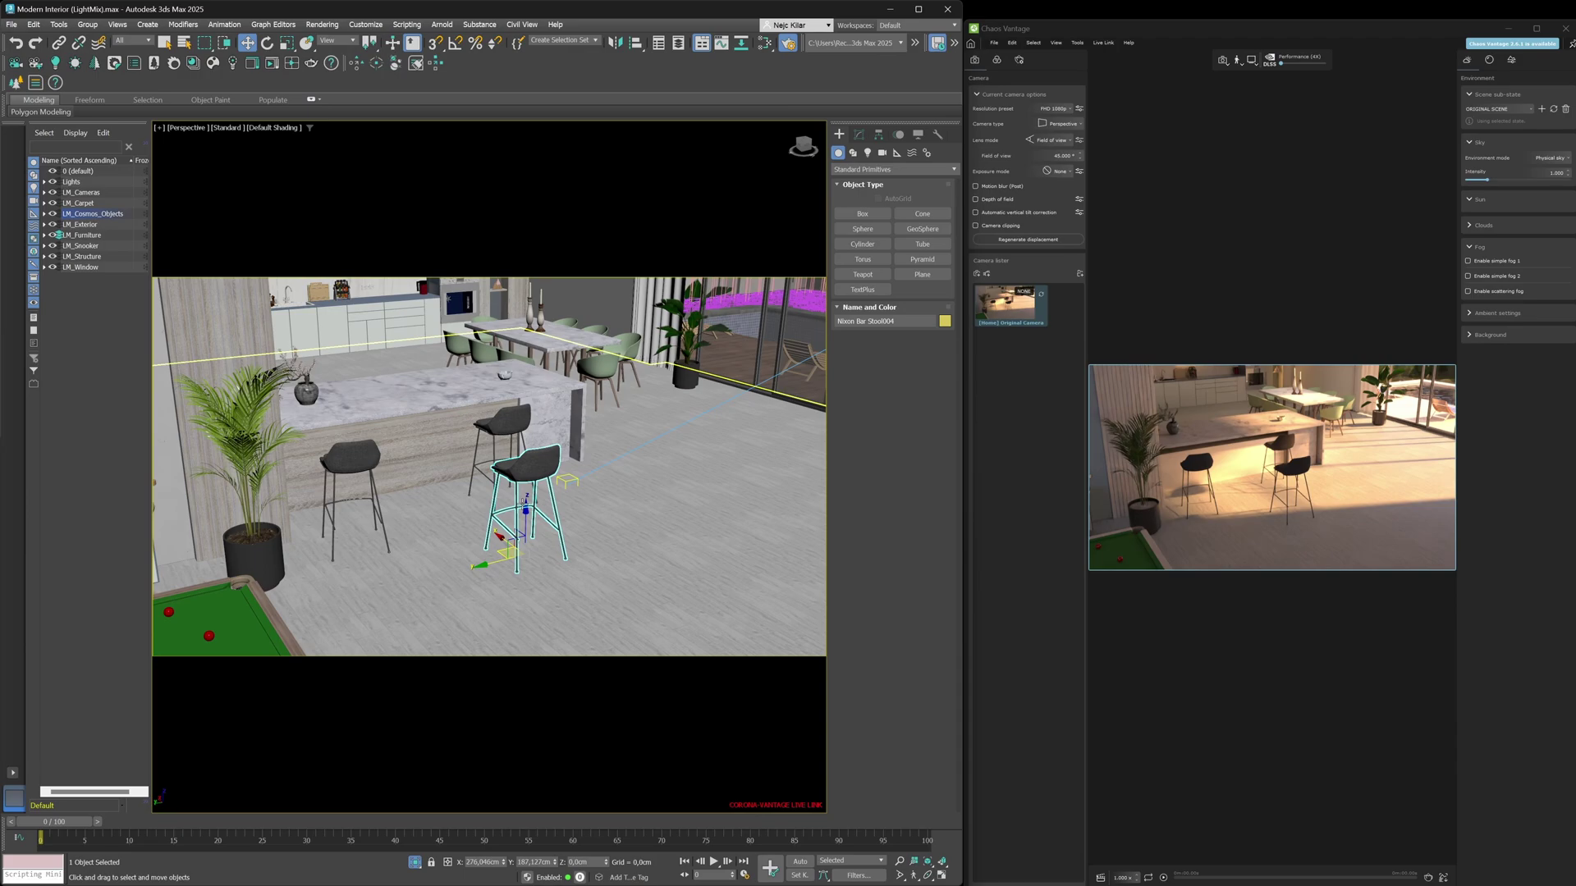
Examine the scene through the LM_Kitchen camera and return to the perspective view
key("c")
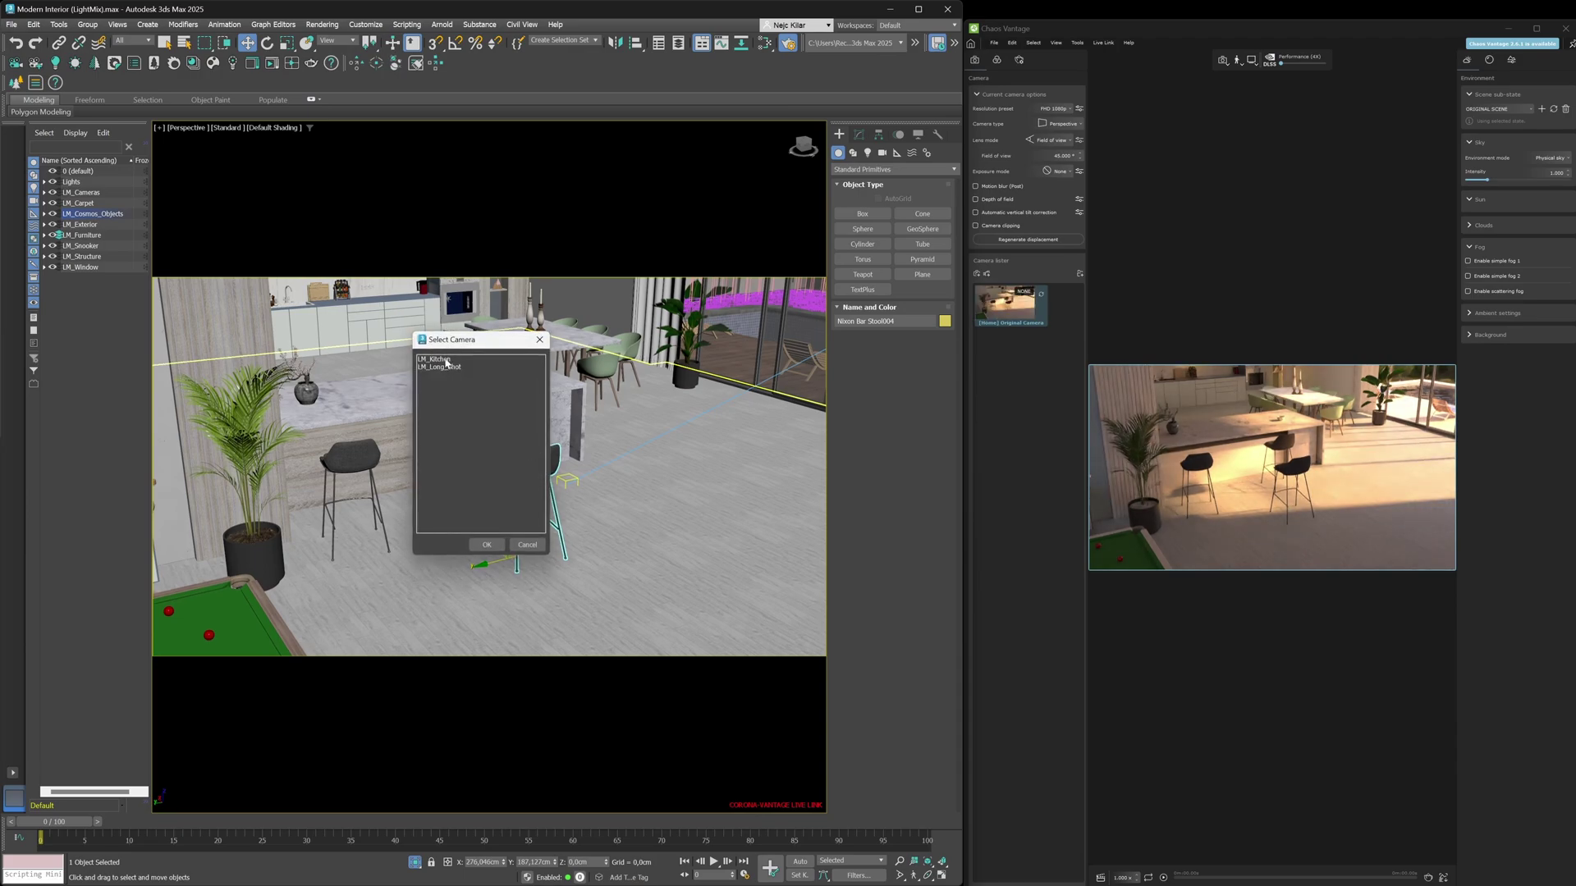
double_click(443, 359)
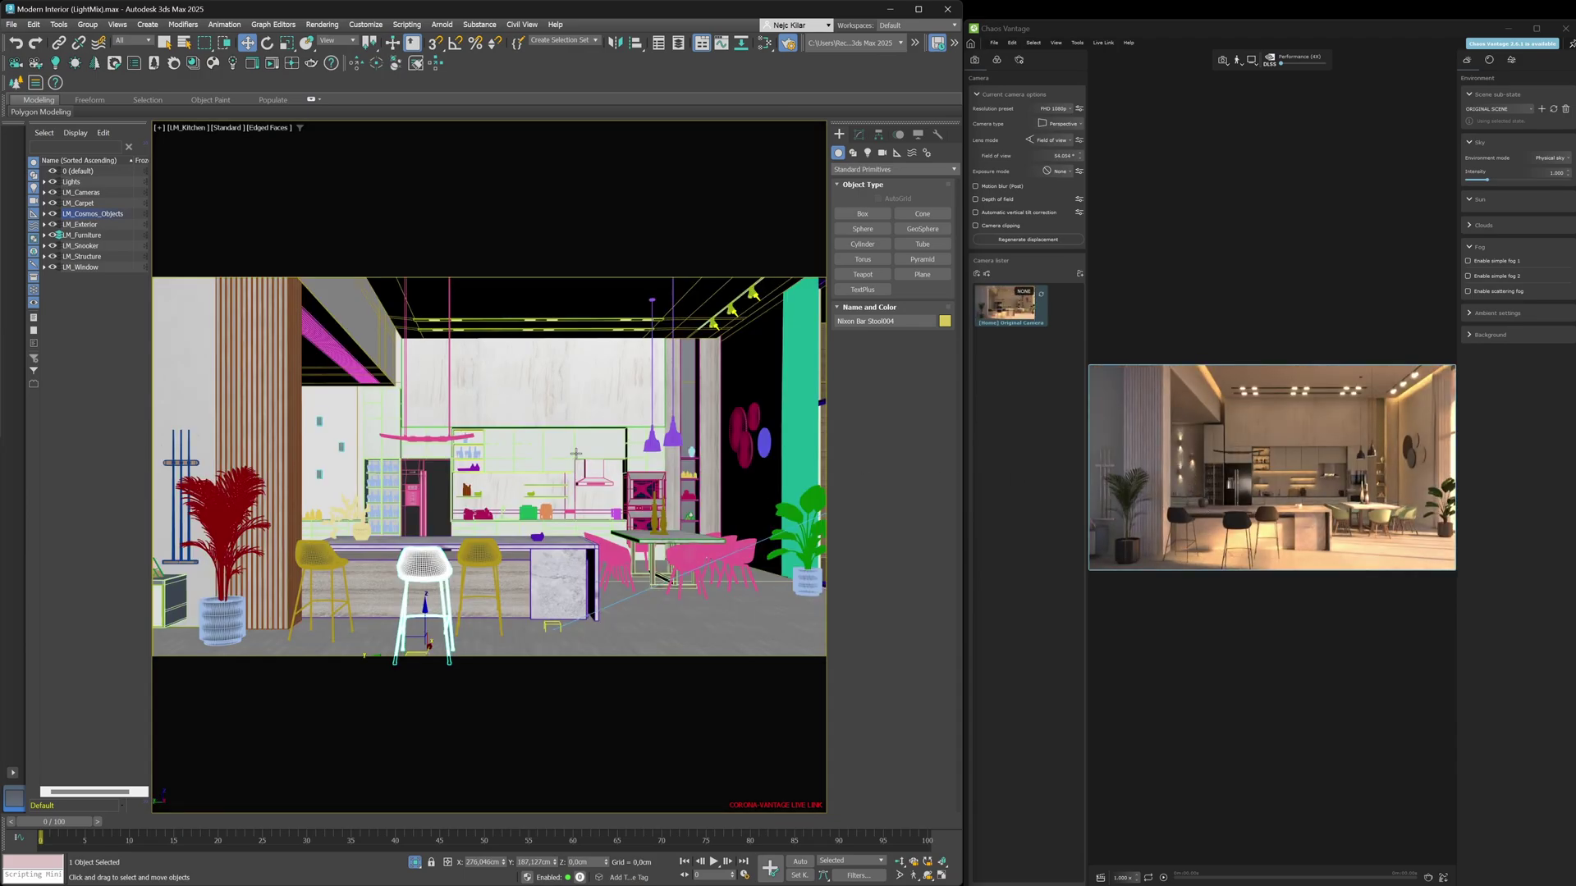
key("p")
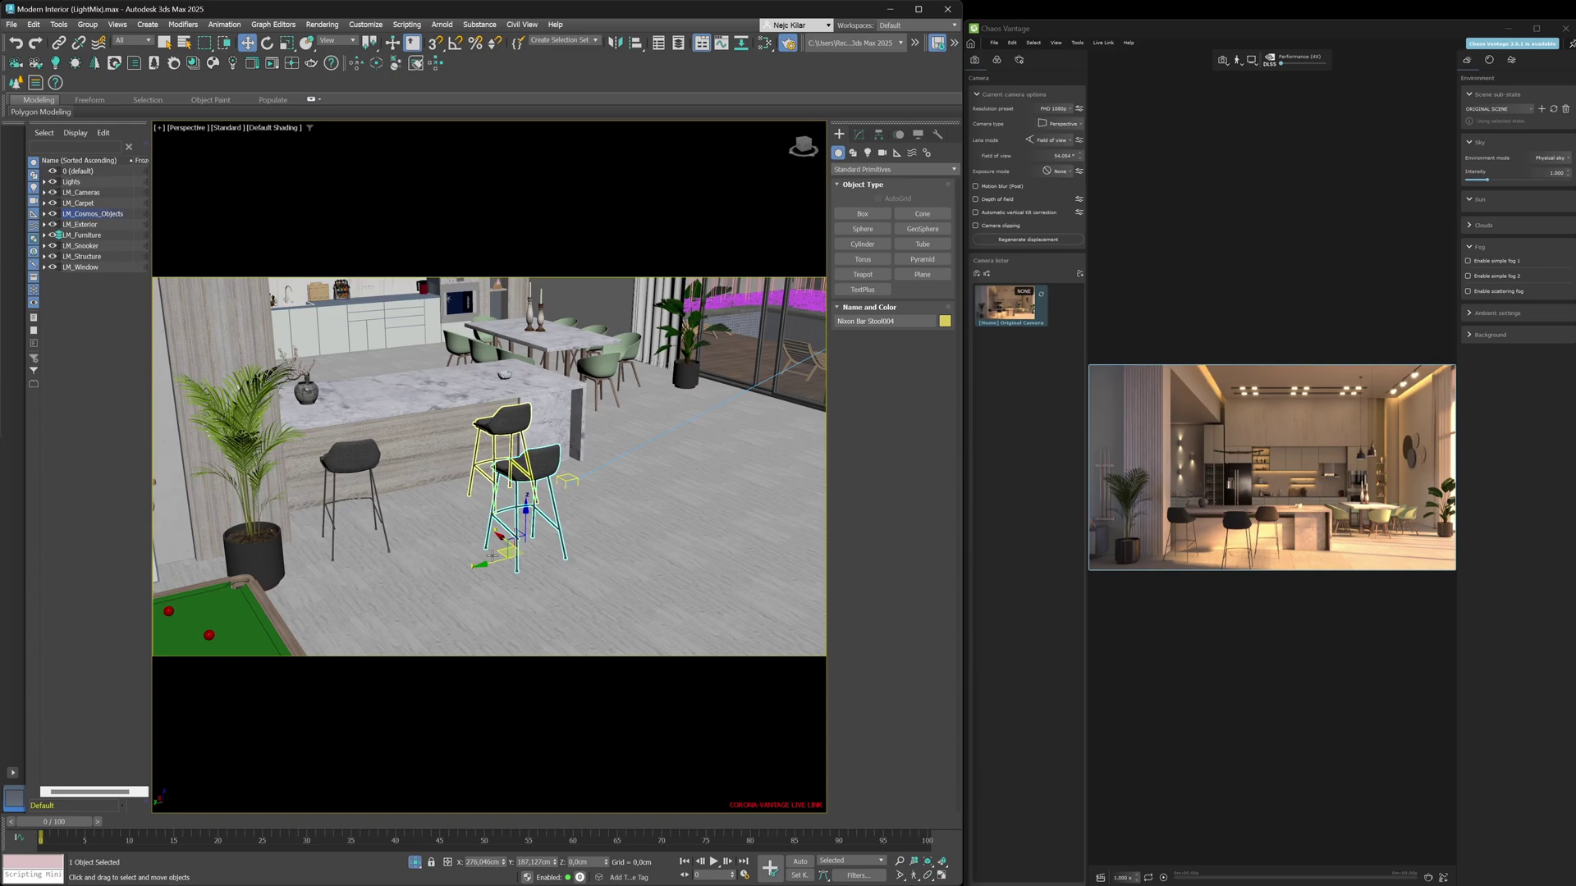
Open the Slate Material Editor and pick the LM_Bar material from the bar countertop in the scene
scroll(475, 444, "up", 5)
scroll(474, 444, "up", 3)
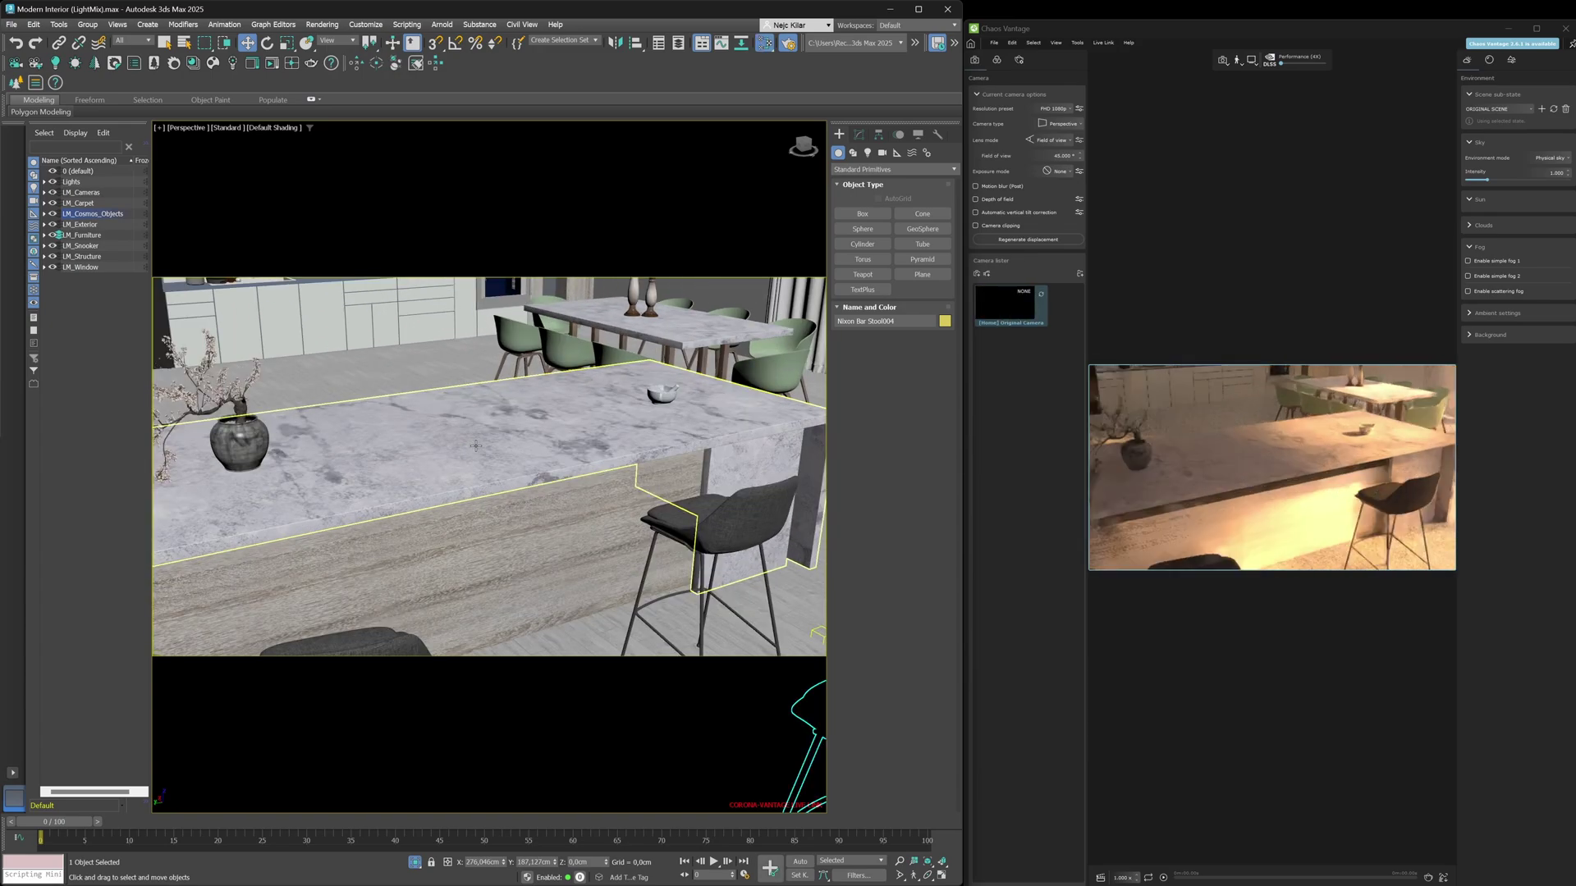
key("m")
left_click_drag(460, 411, 515, 493)
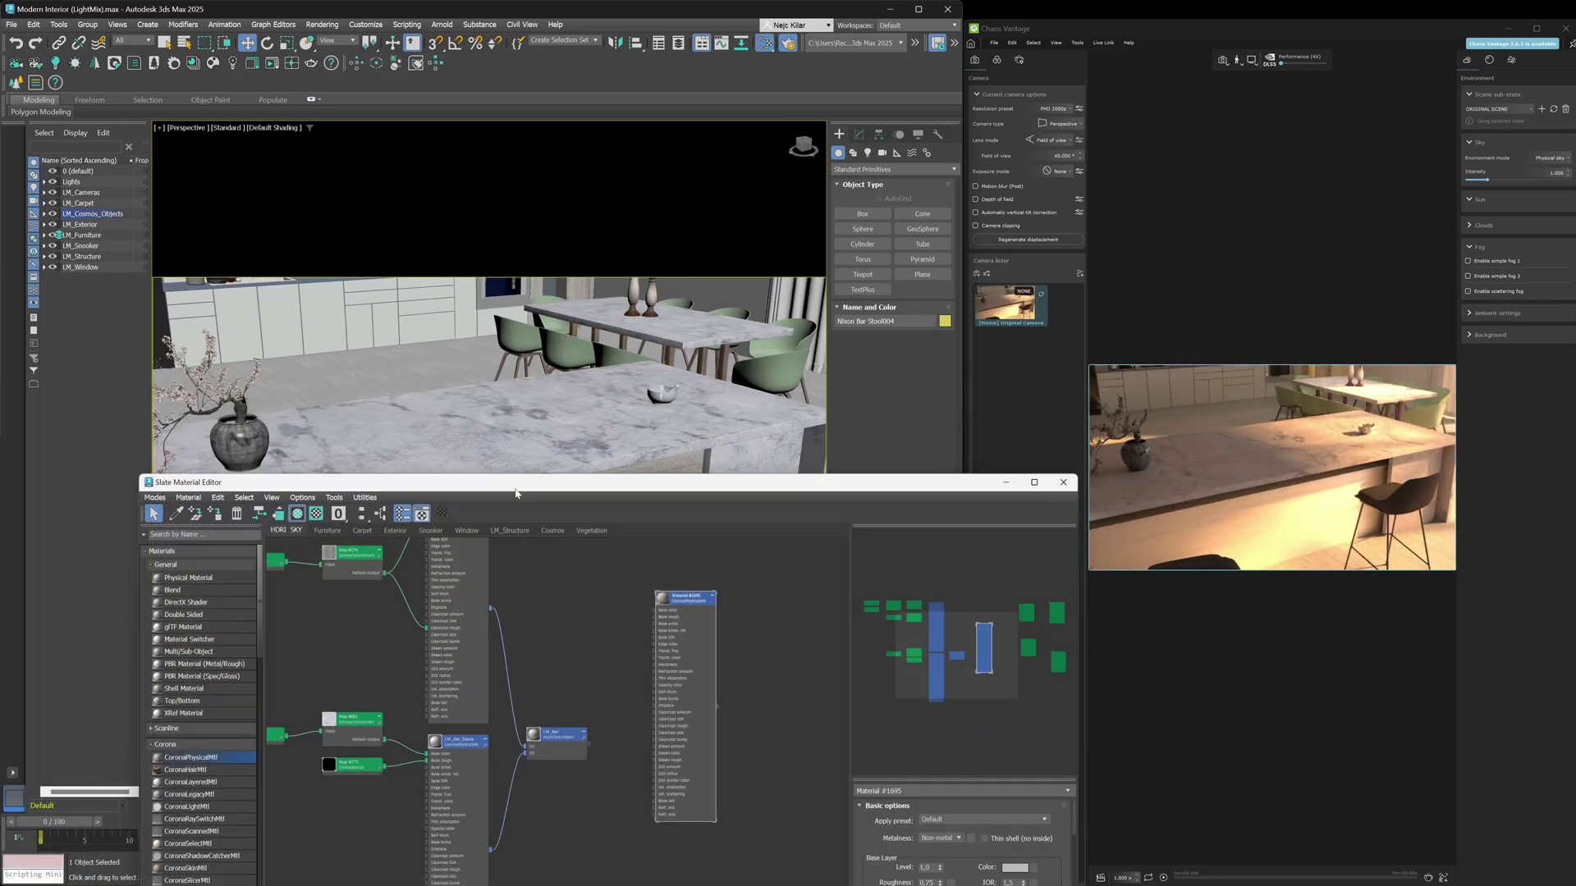
left_click(176, 513)
left_click(524, 409)
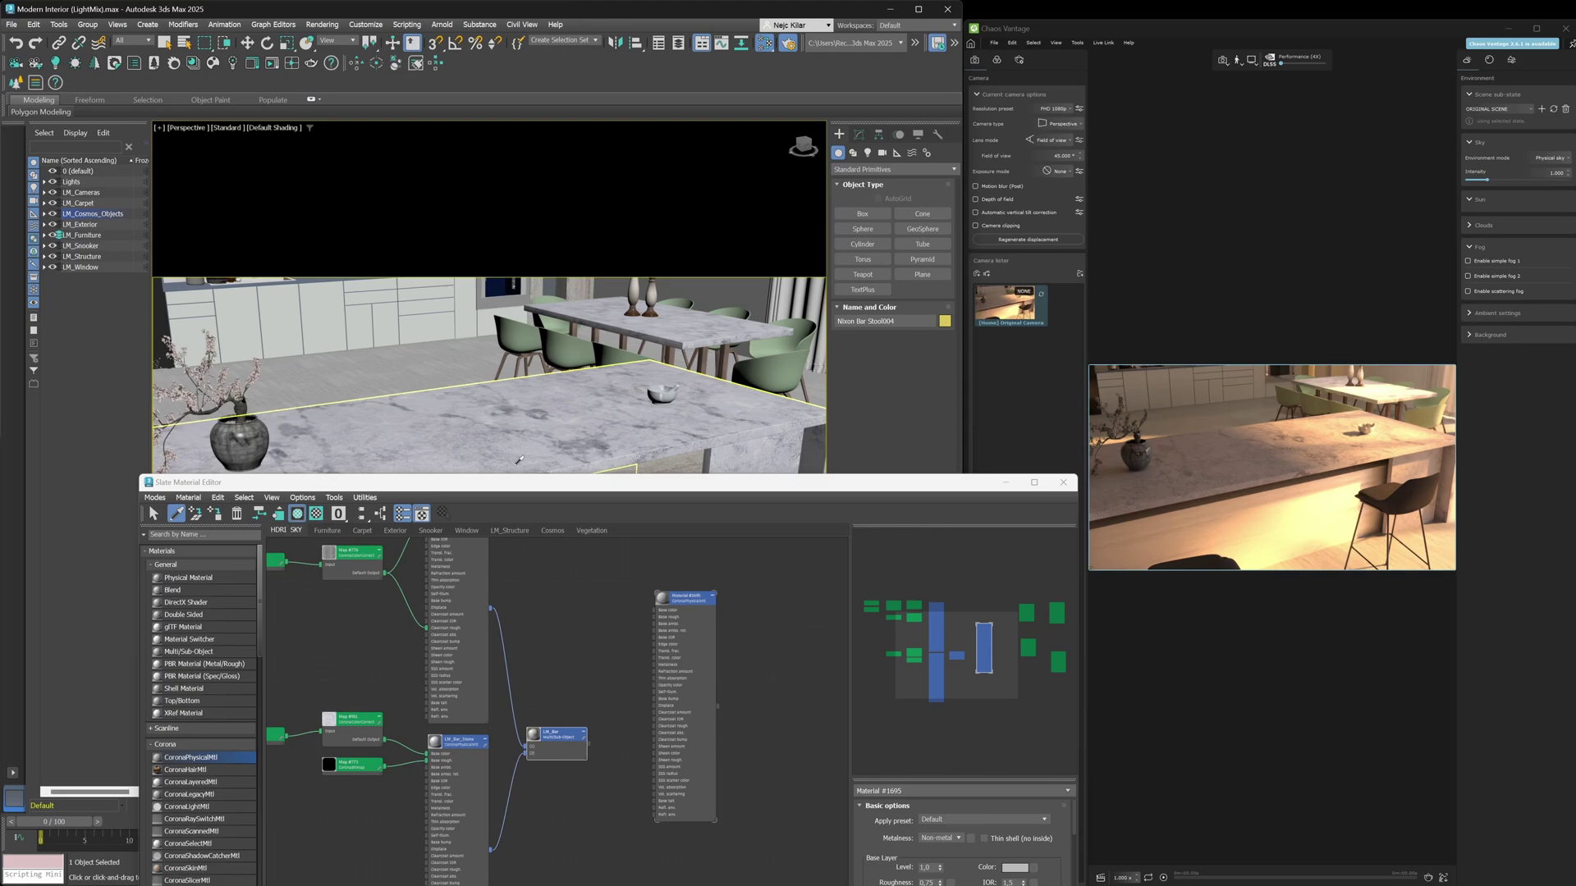
Set the base layer level of the LM_Bar_Stone submaterial to 0.0
left_click_drag(542, 492, 500, 358)
left_click(416, 606)
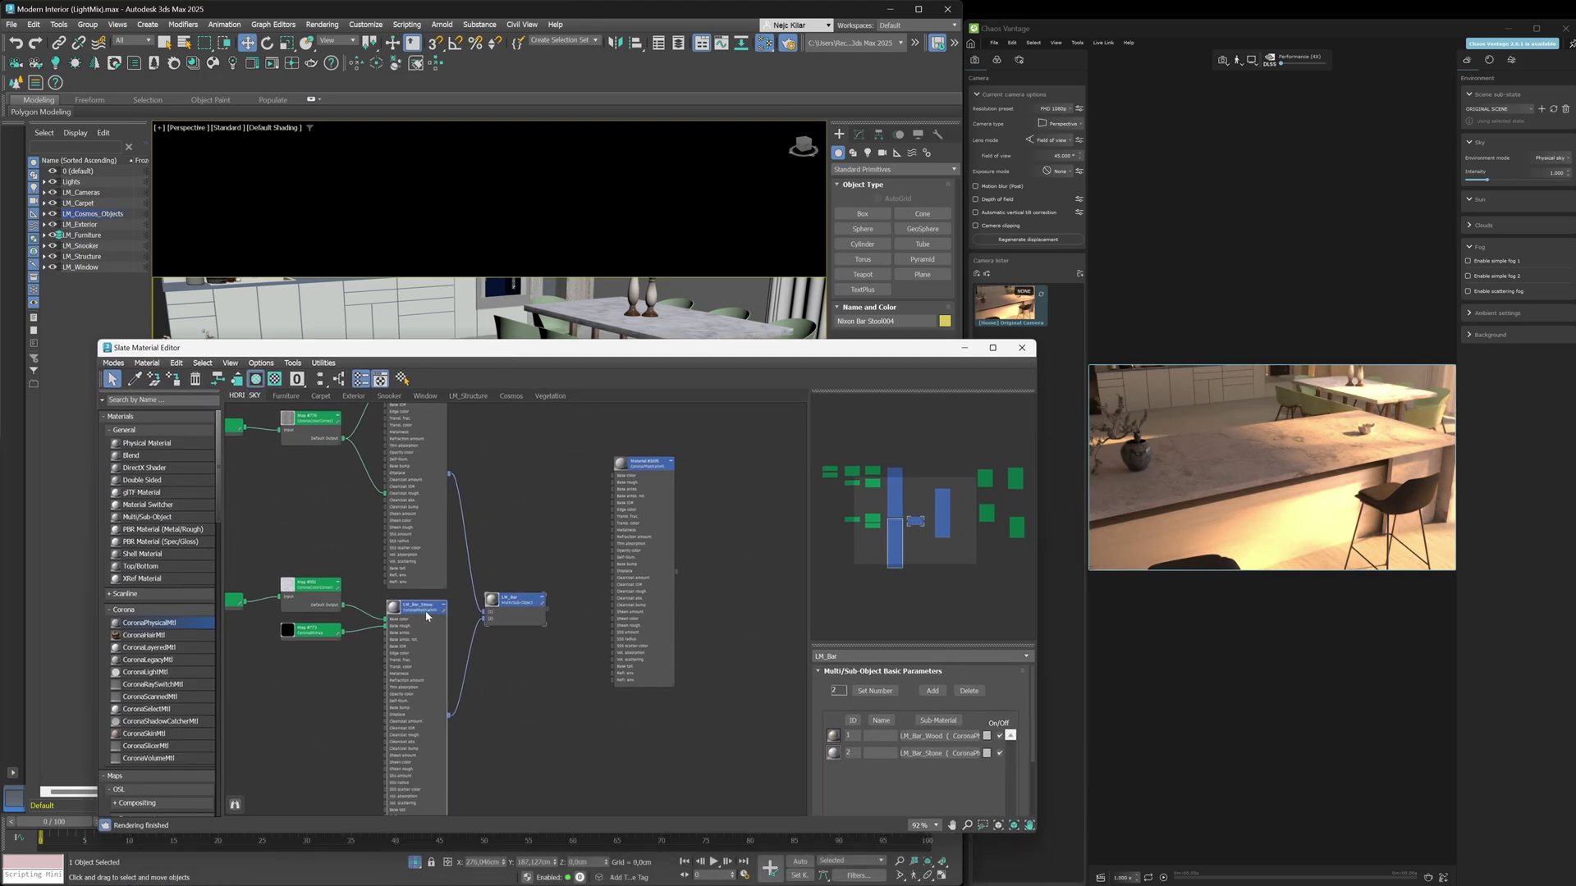
right_click(897, 735)
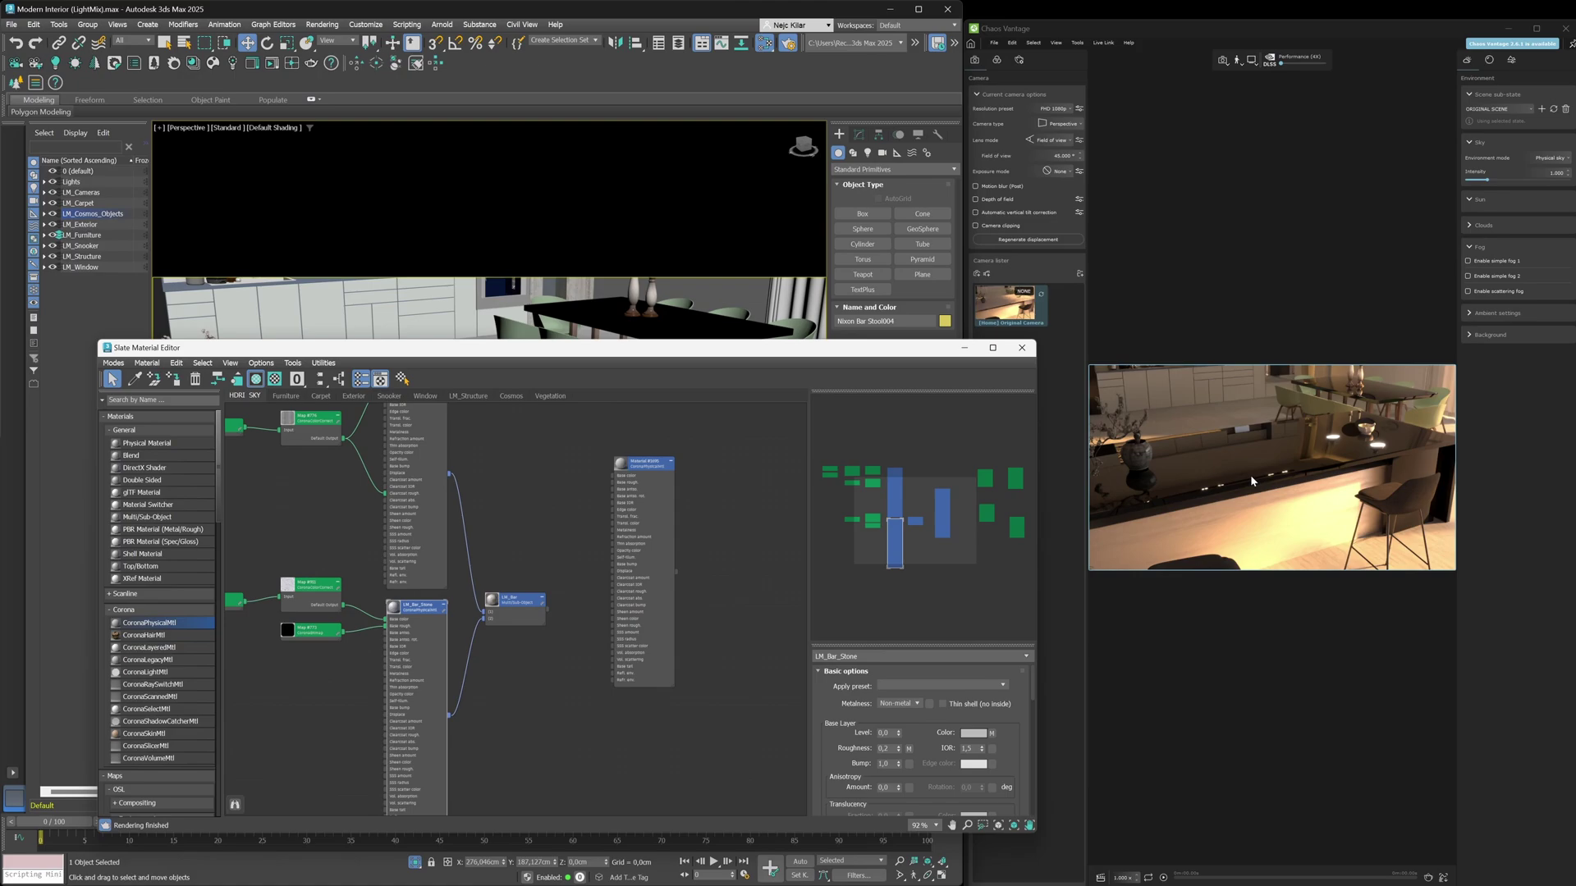
Set the base layer level of LM_Bar_Stone to 1.0 and minimize the Slate Material Editor
left_click_drag(898, 736, 897, 714)
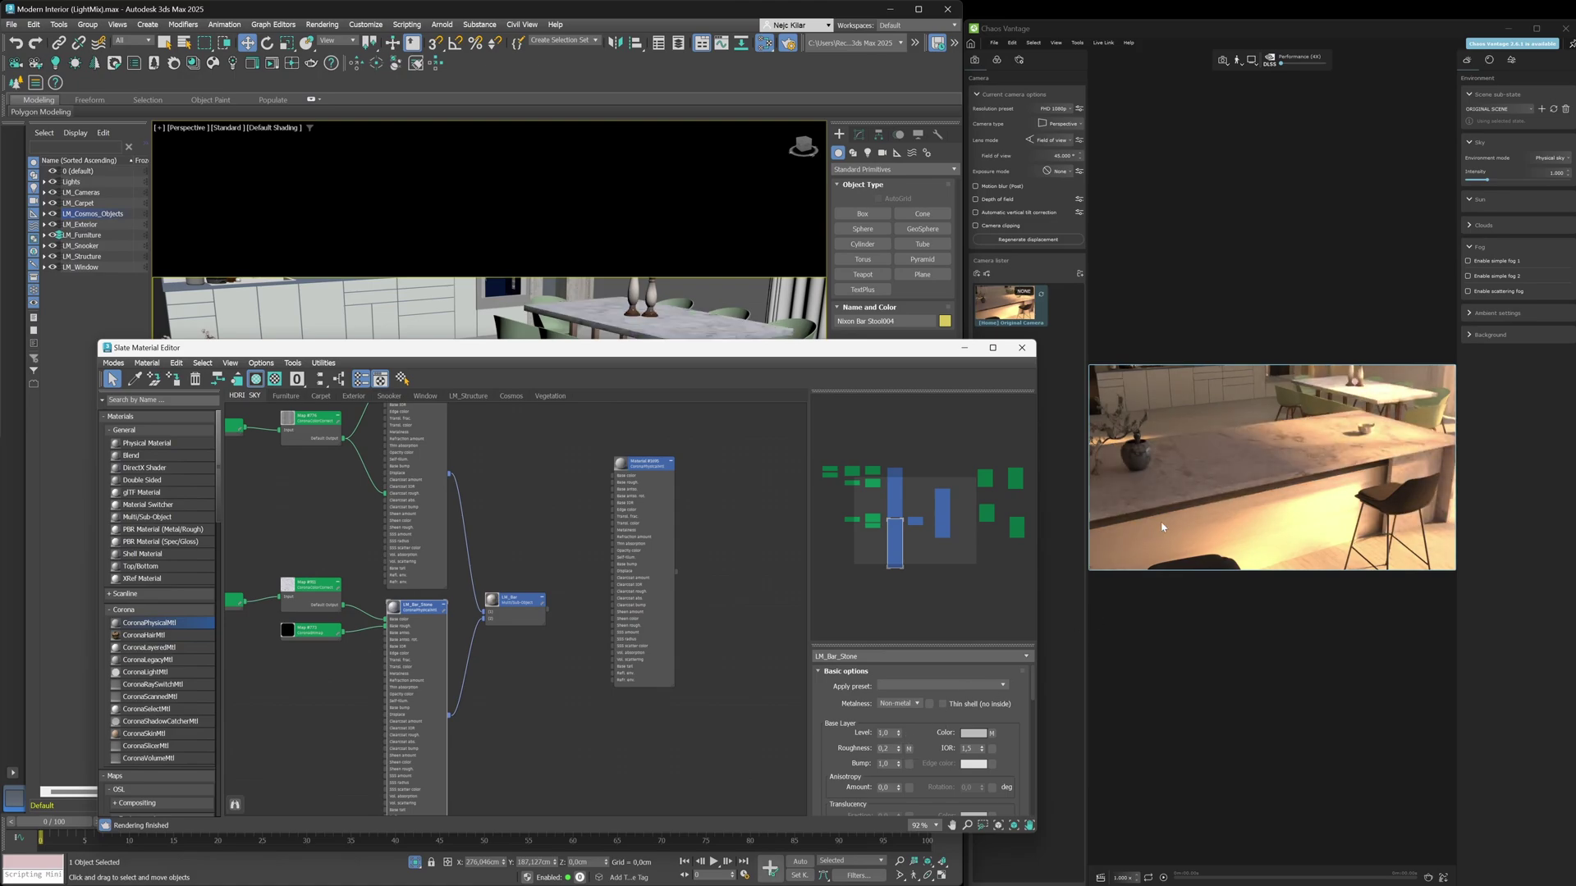
left_click(962, 349)
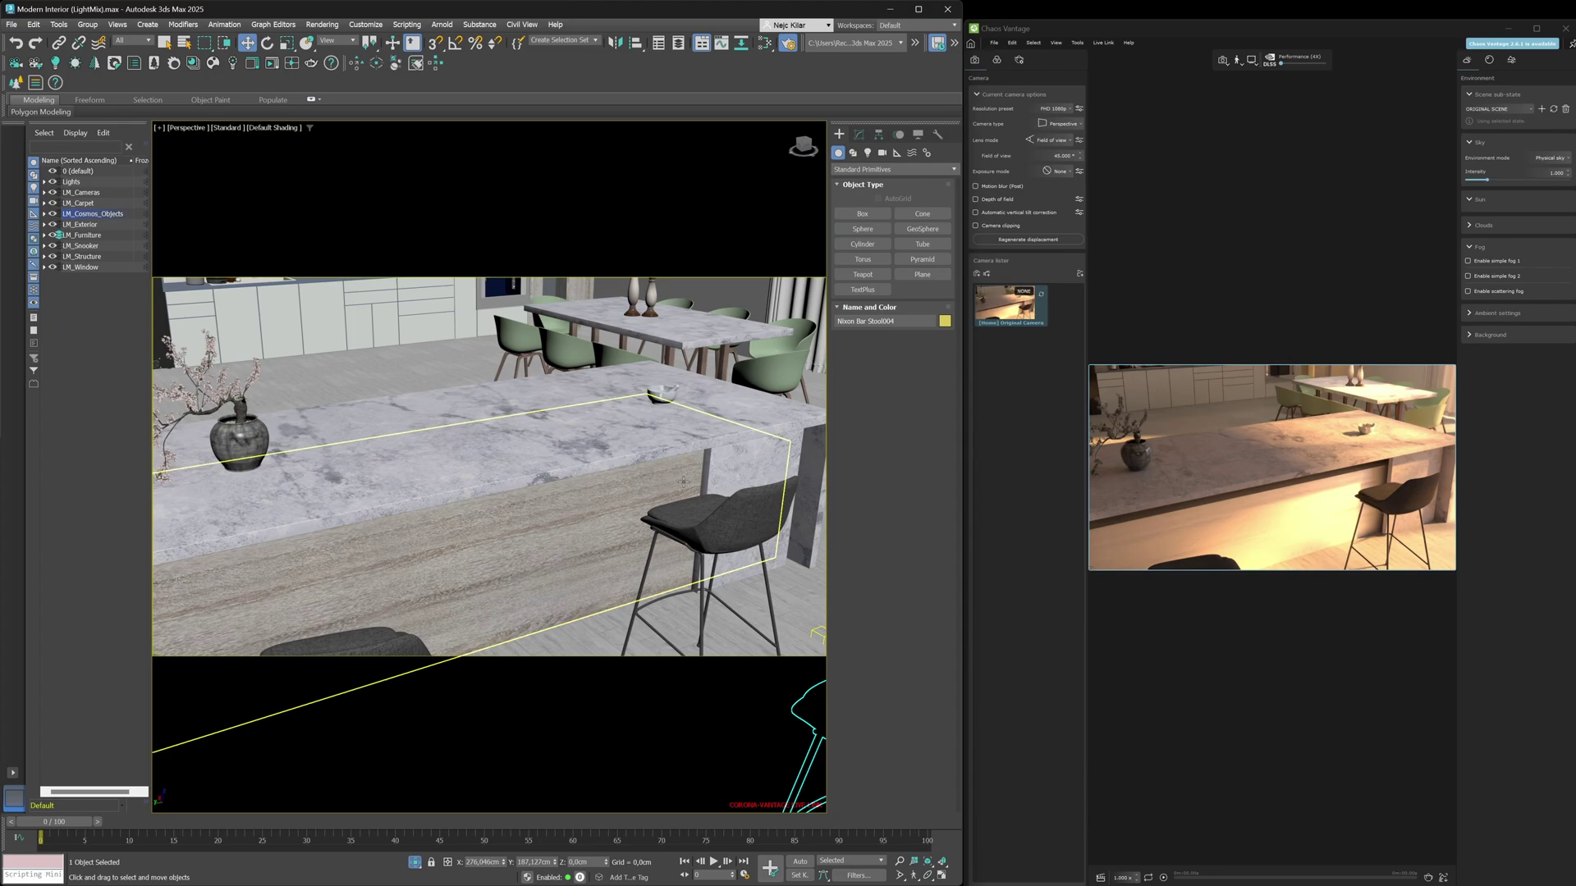
Create a teapot primitive with a radius of about 25 cm on the open floor beside the bar stools
scroll(683, 480, "down", 10)
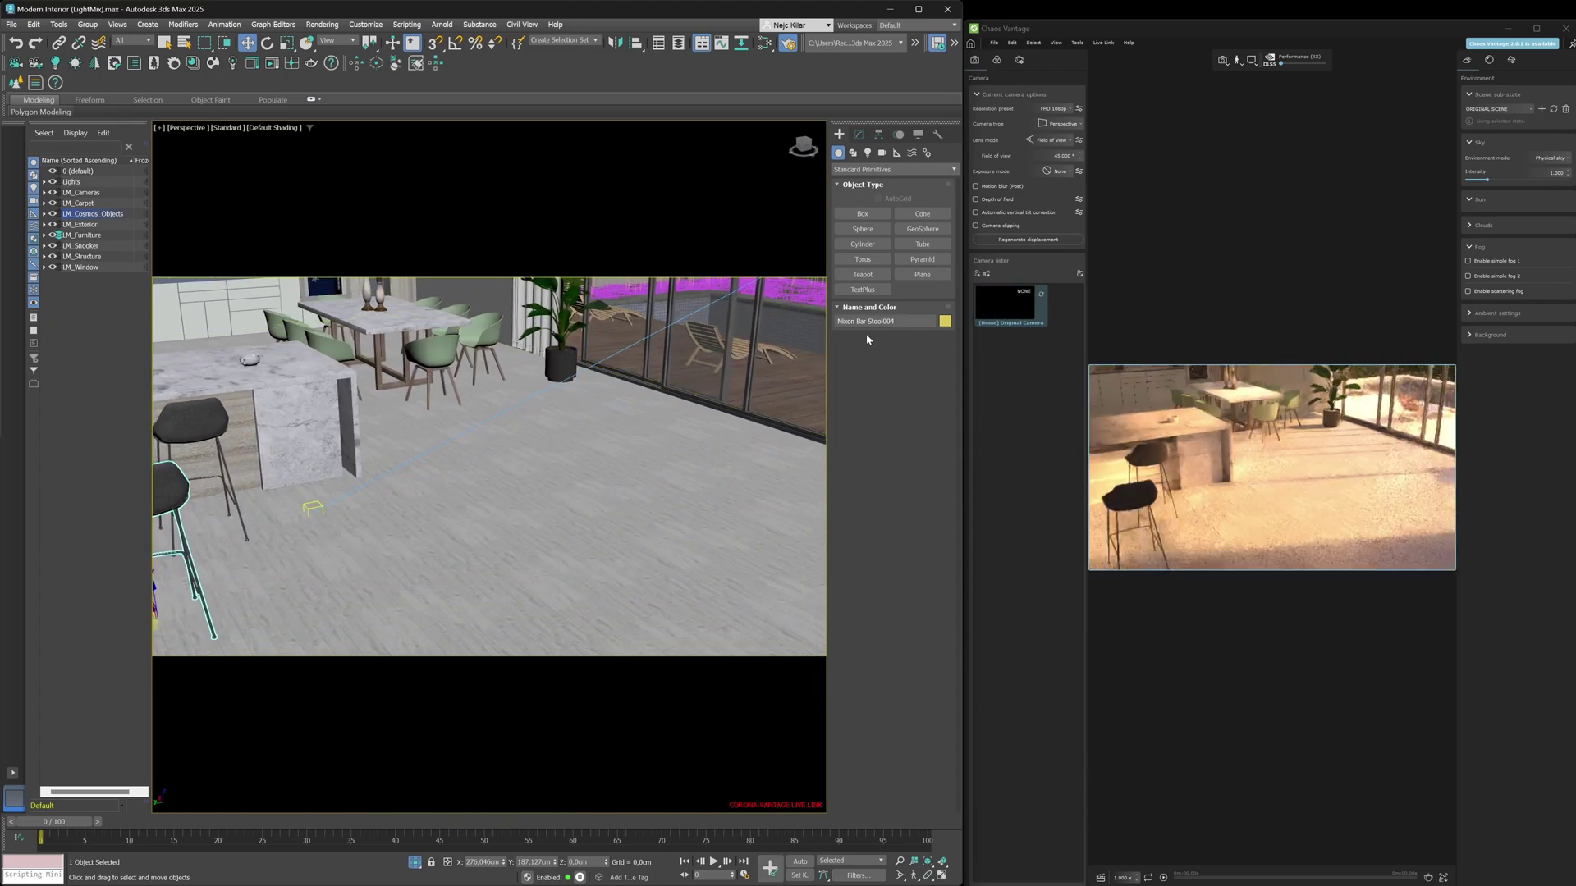
left_click(863, 274)
left_click_drag(449, 496, 472, 492)
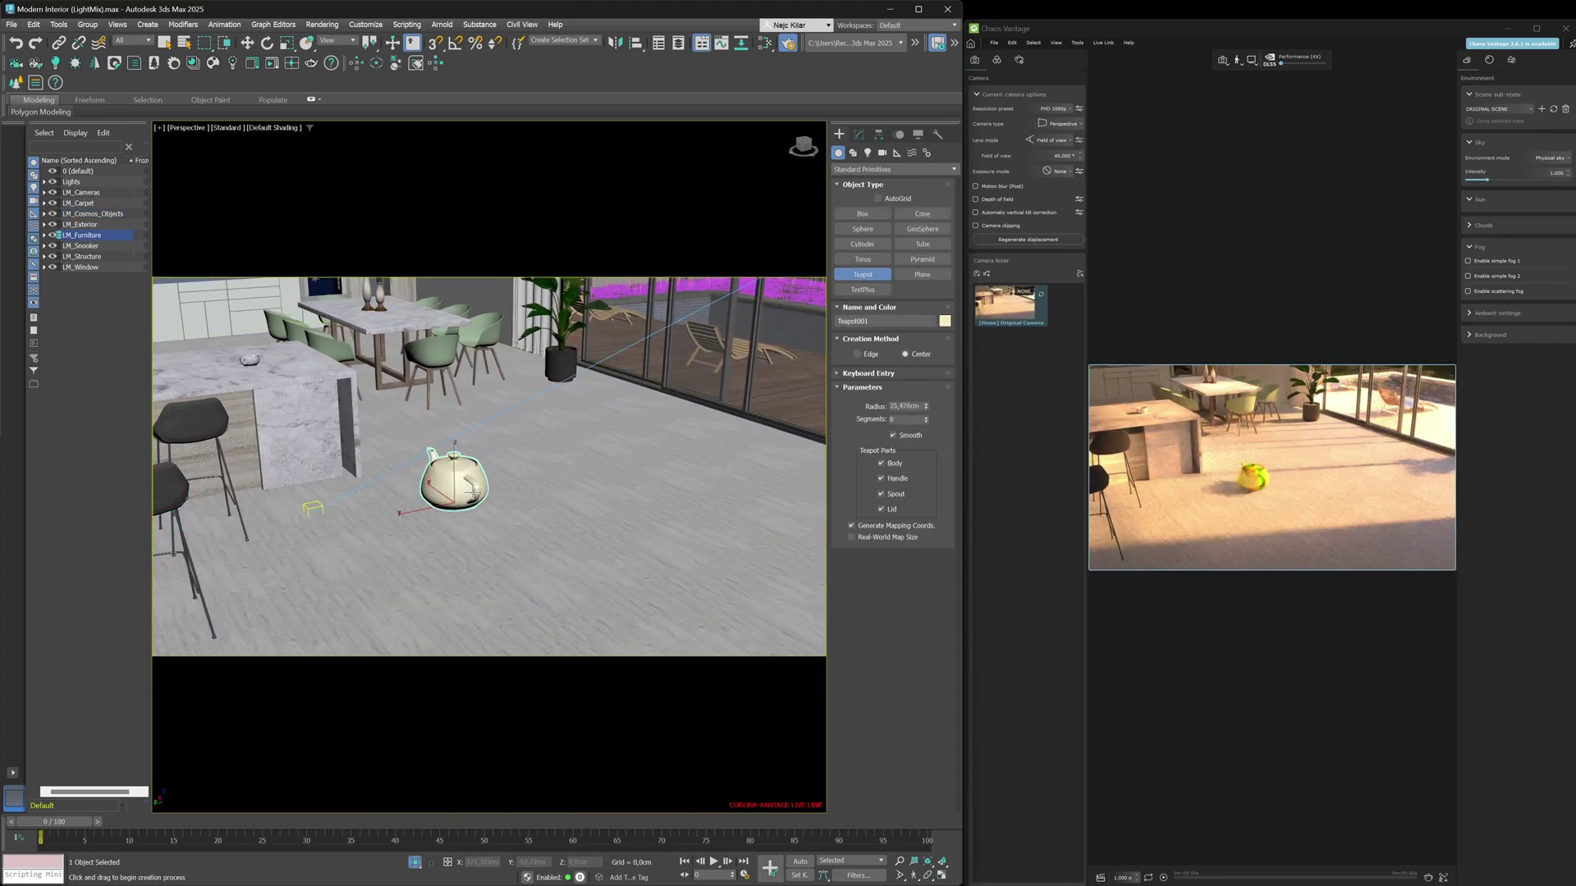
right_click(472, 492)
scroll(492, 484, "up", 3)
Create a new CoronaPhysicalMtl in the Slate Material Editor, assign it to the teapot, and minimize the editor
key("m")
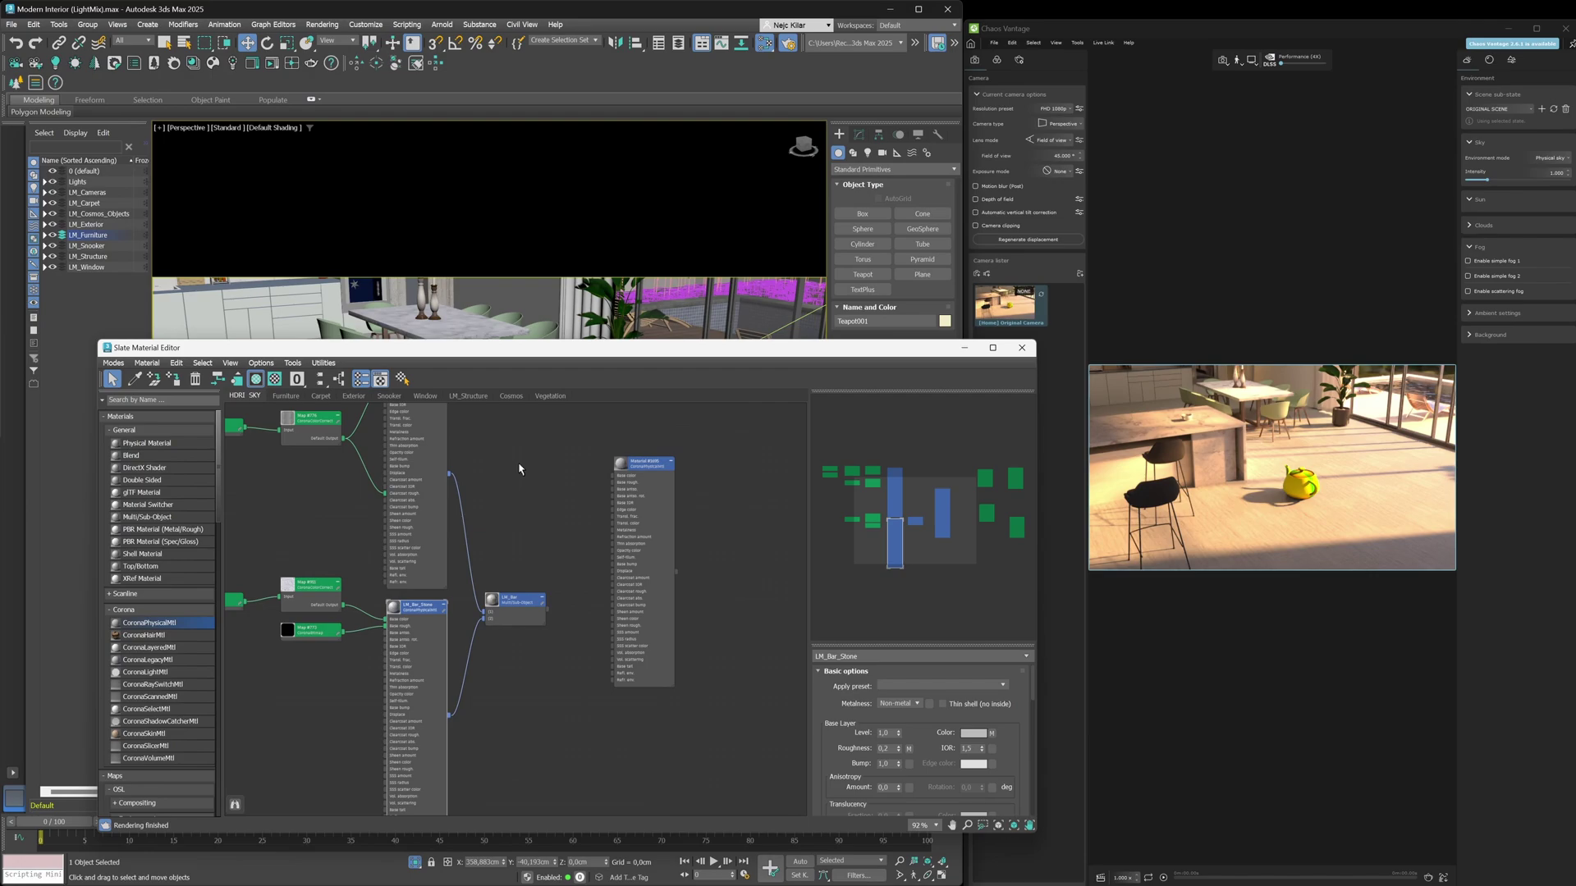
middle_click_drag(460, 494, 586, 552)
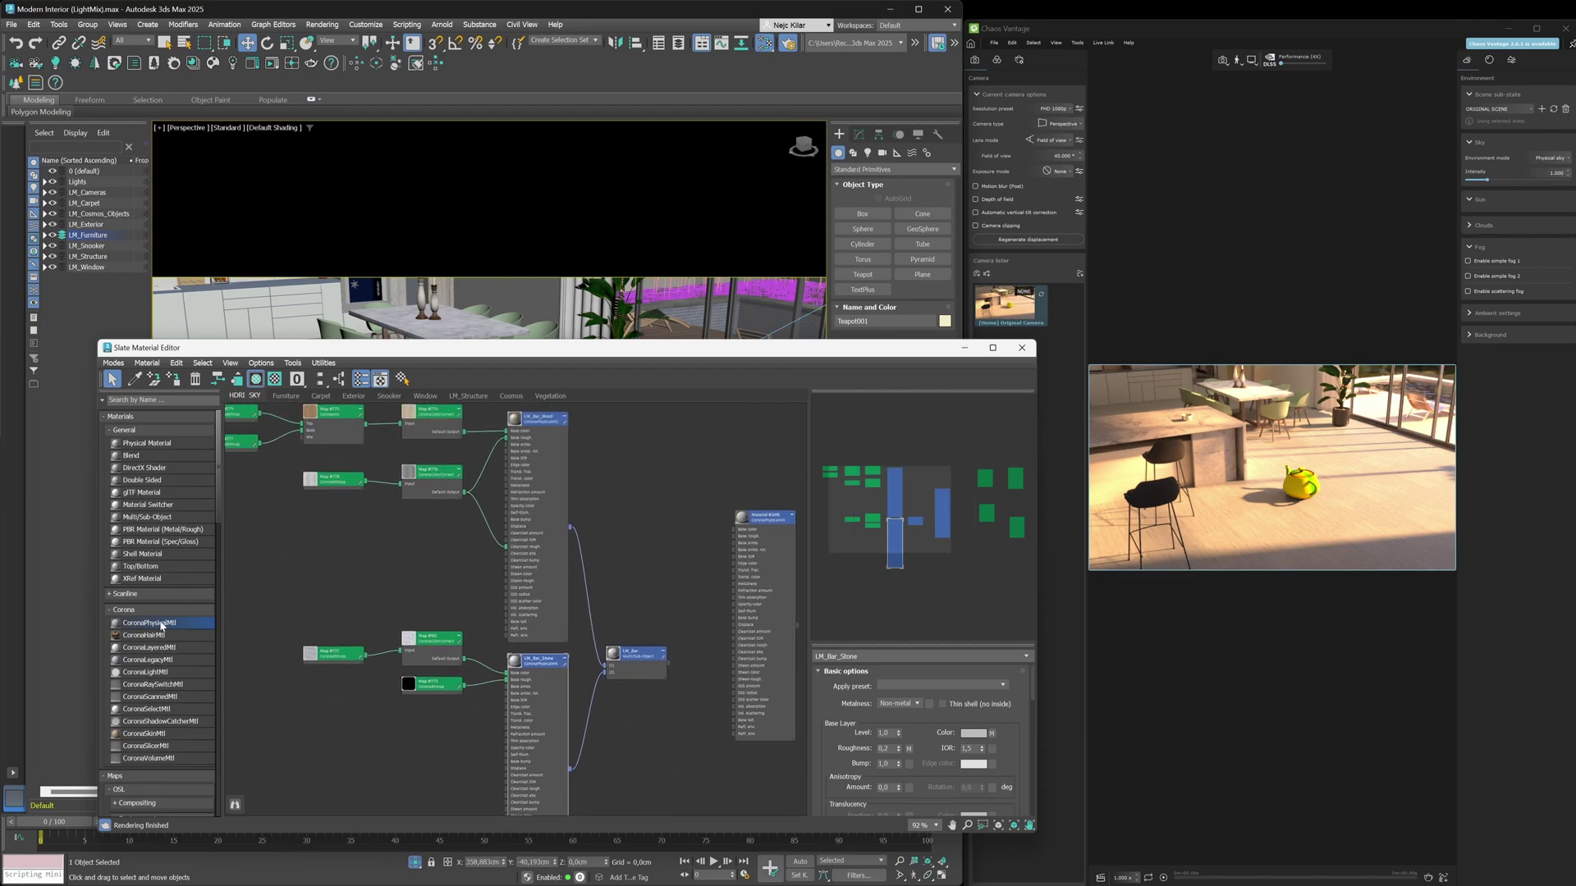
left_click_drag(638, 451, 666, 428)
key("a")
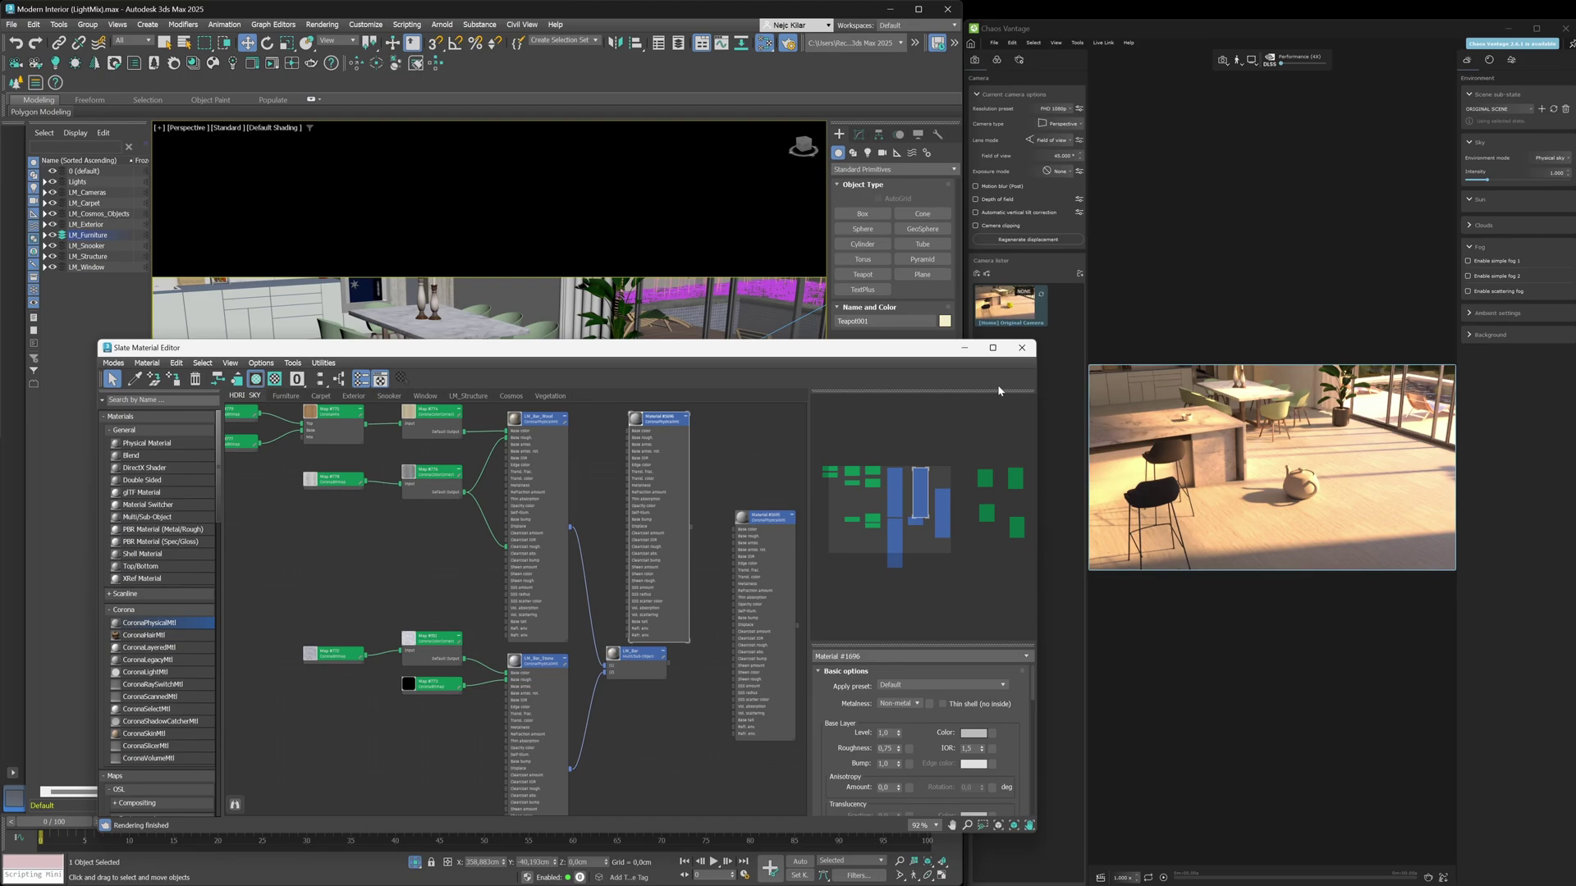
left_click(964, 351)
Add a sphere-shaped CoronaLight on the floor next to the teapot and raise it to about Z 66 cm
left_click(868, 153)
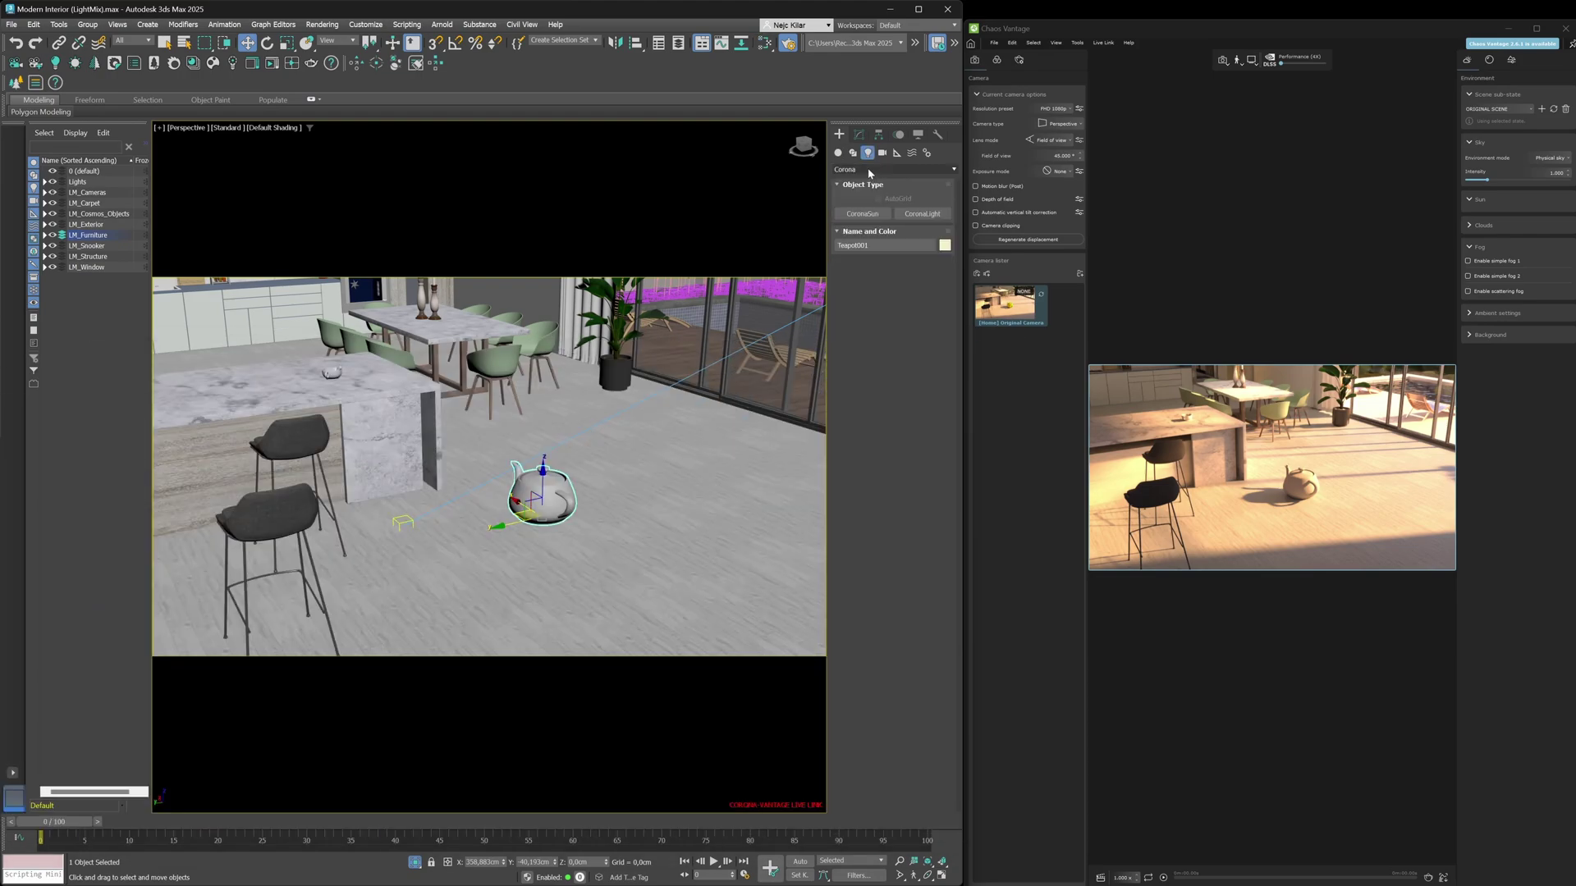
left_click(922, 213)
left_click(648, 480)
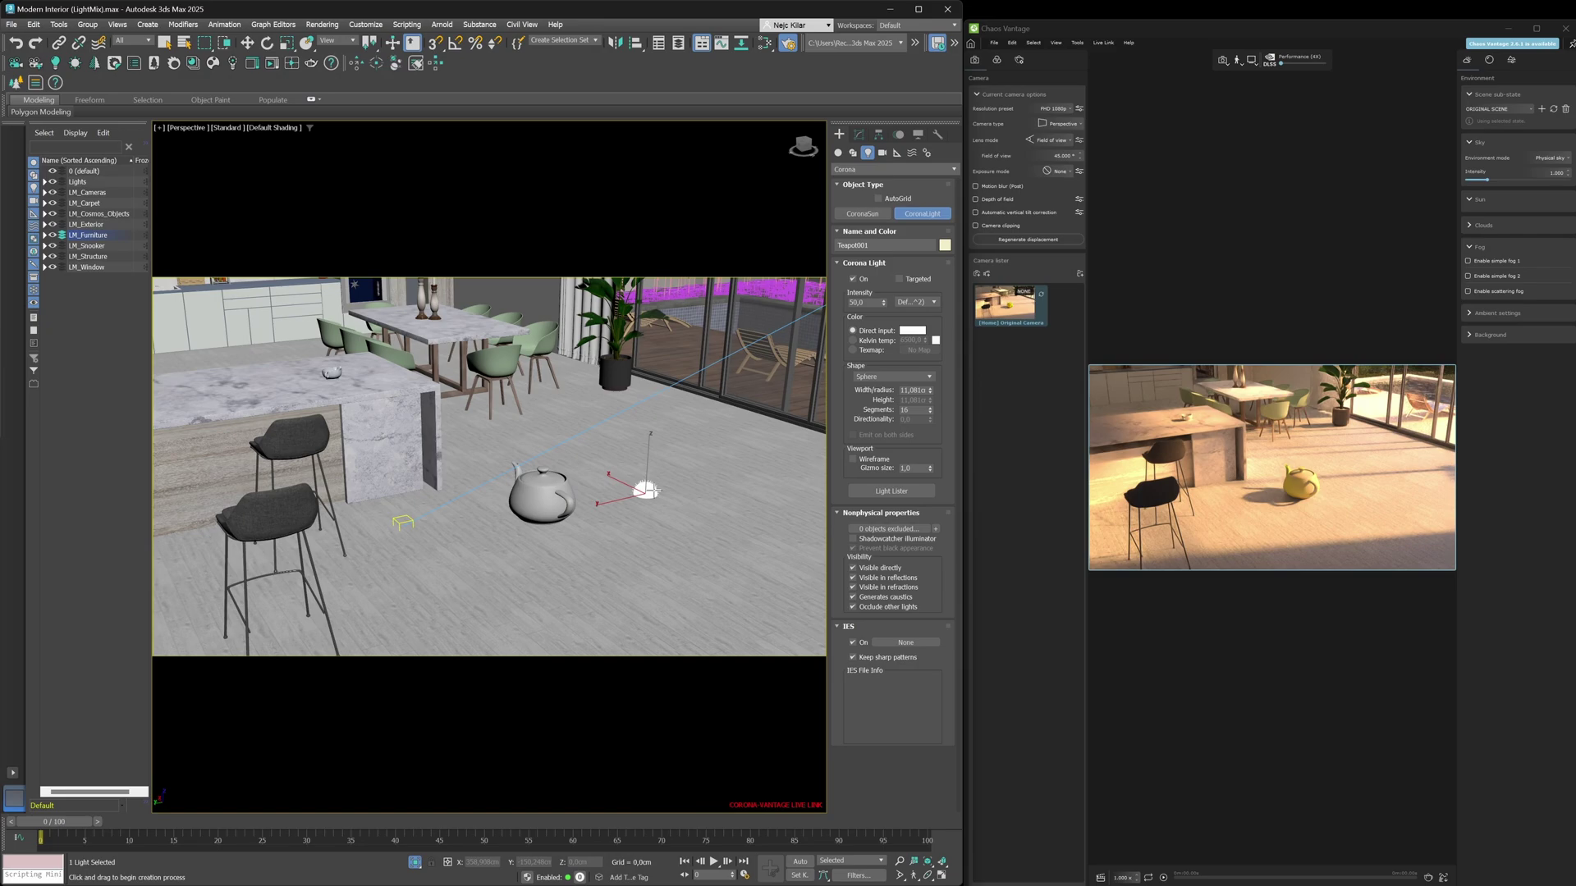
key("w")
left_click_drag(657, 443, 656, 379)
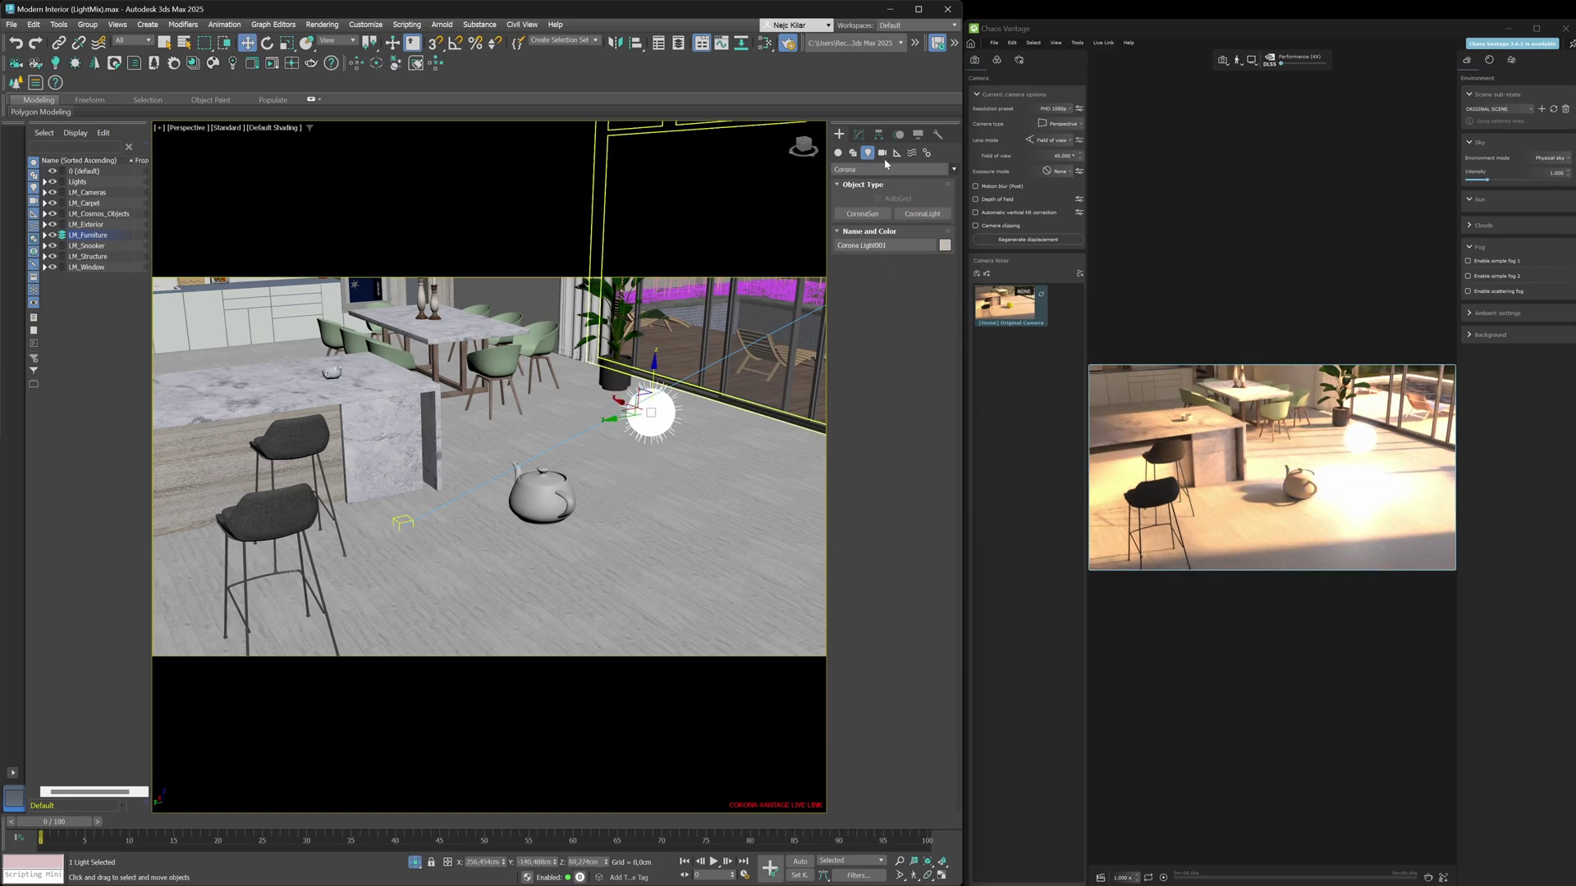
Set the Corona light's intensity to 25.0 and its color to a Kelvin temperature of 2500
left_click(858, 134)
double_click(862, 328)
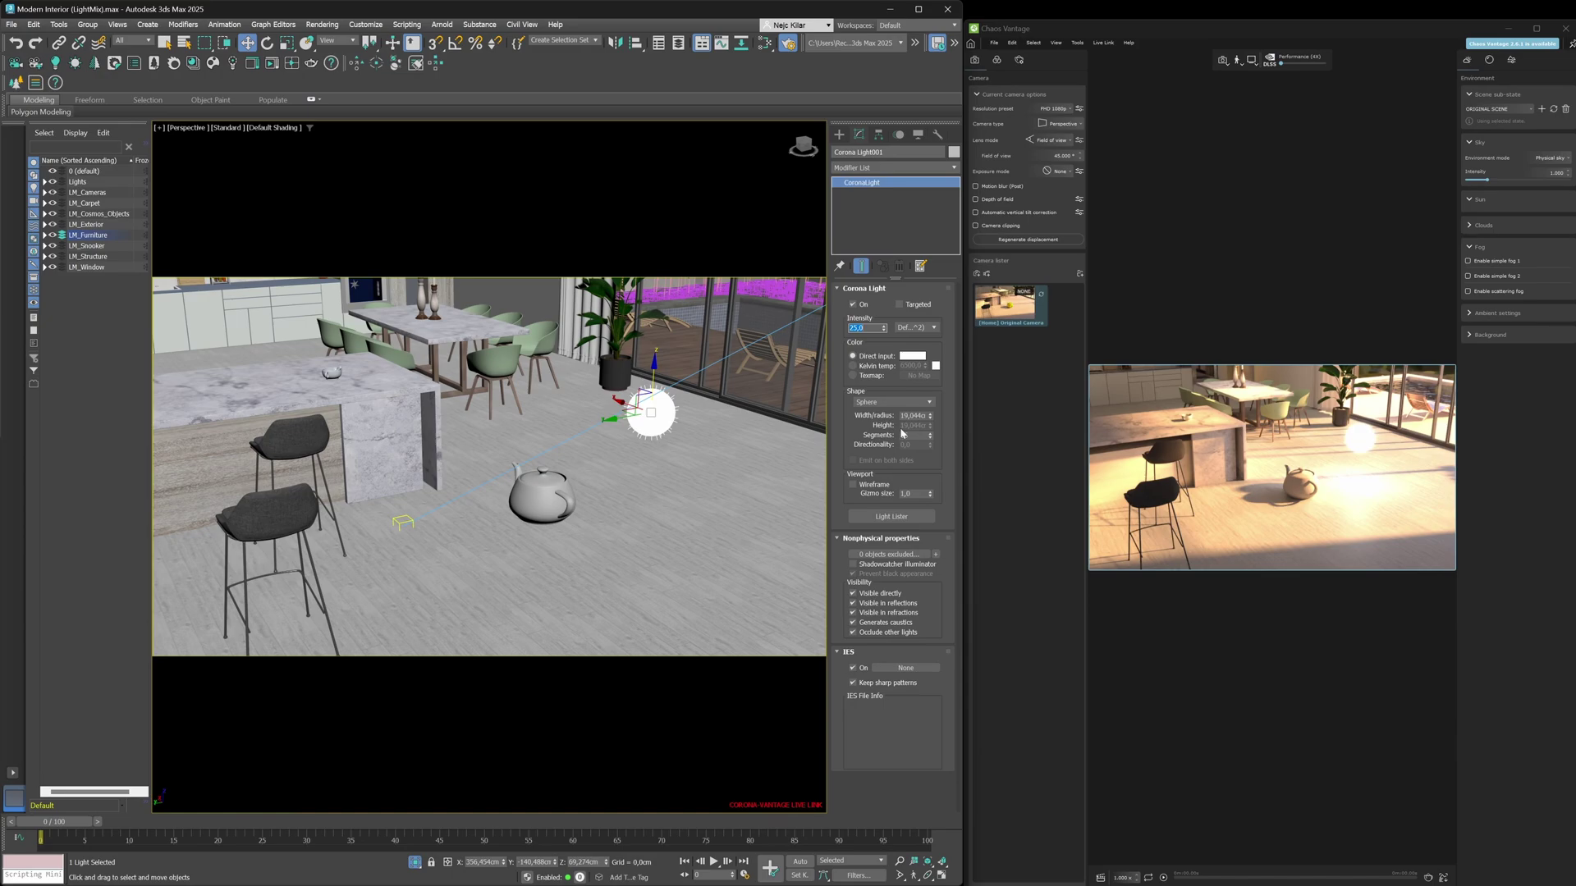
left_click(876, 367)
middle_click_drag(492, 460, 394, 460, "alt")
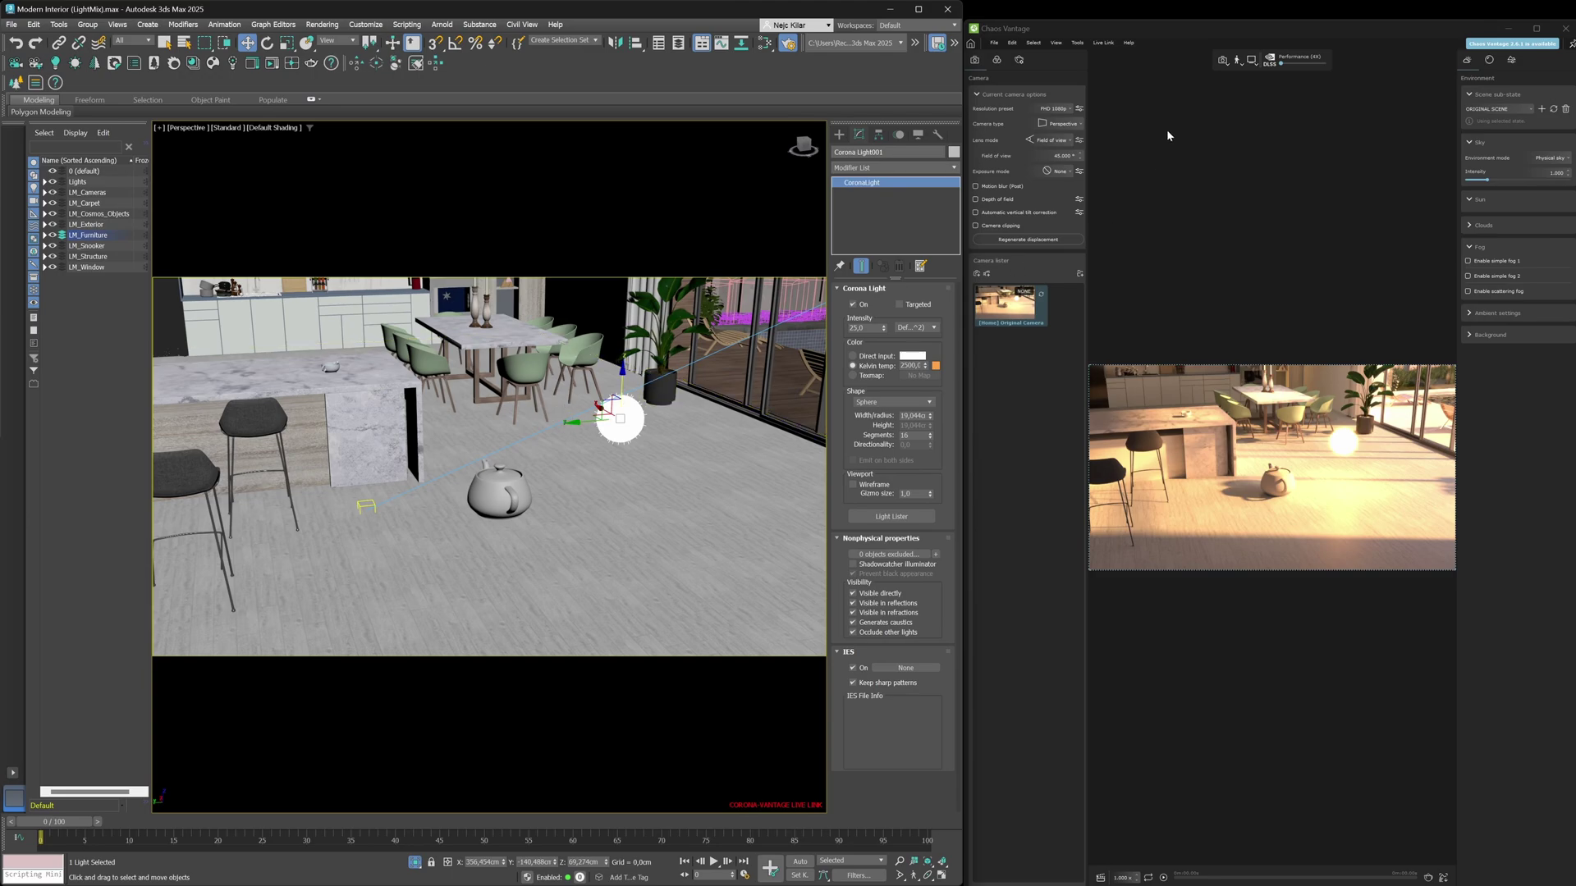
Stop the running Vantage Live Link in Render Setup's Corona system settings and start it again
left_click(1189, 42)
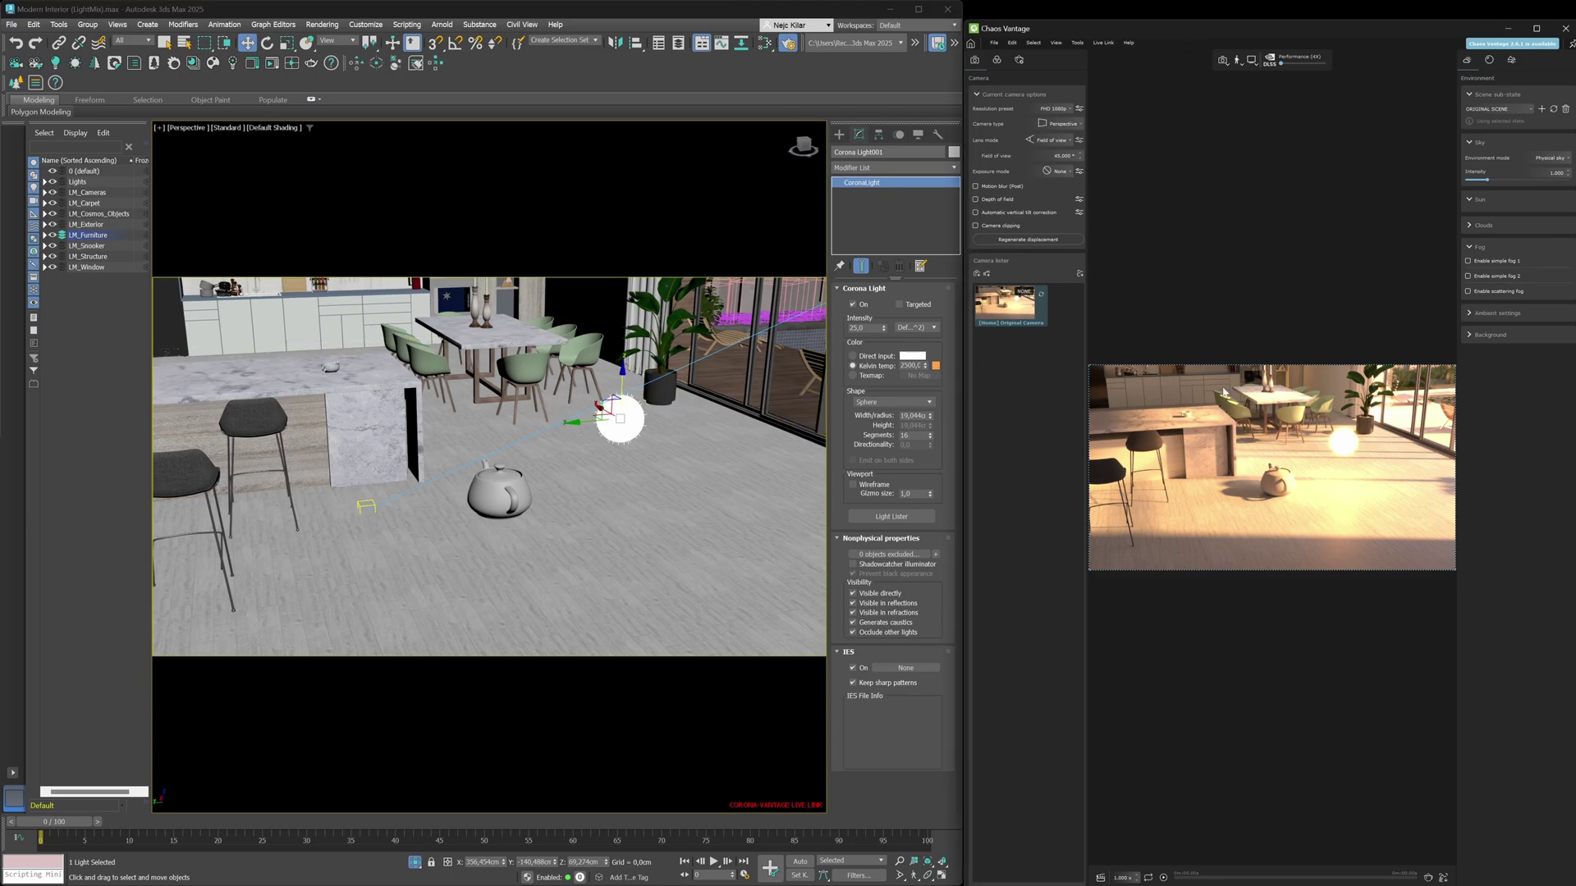
left_click(1428, 878)
left_click(788, 43)
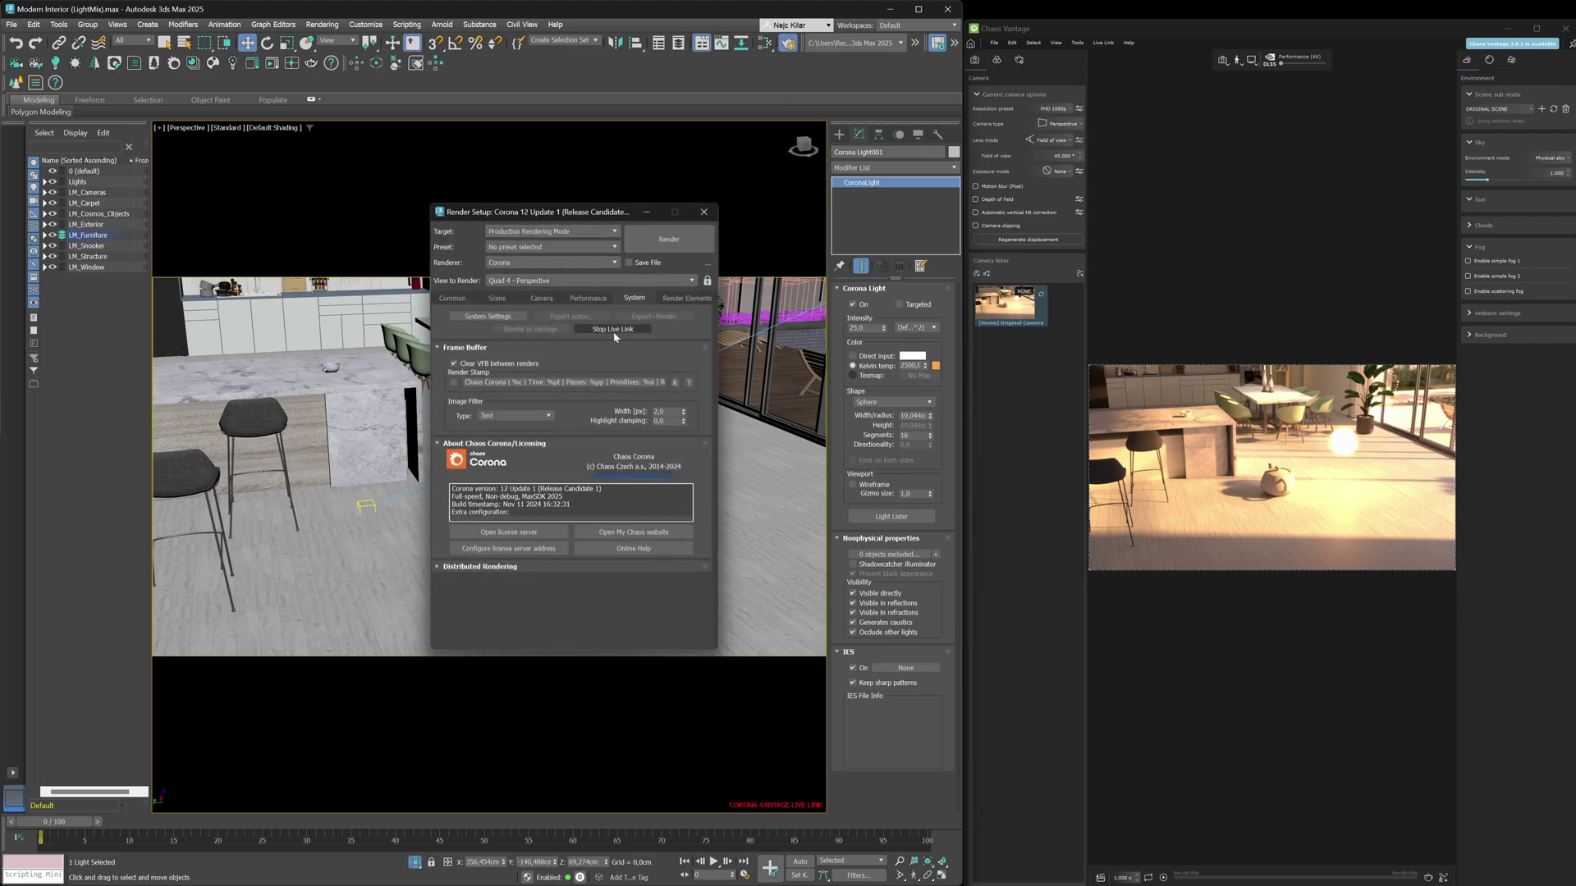
left_click(632, 329)
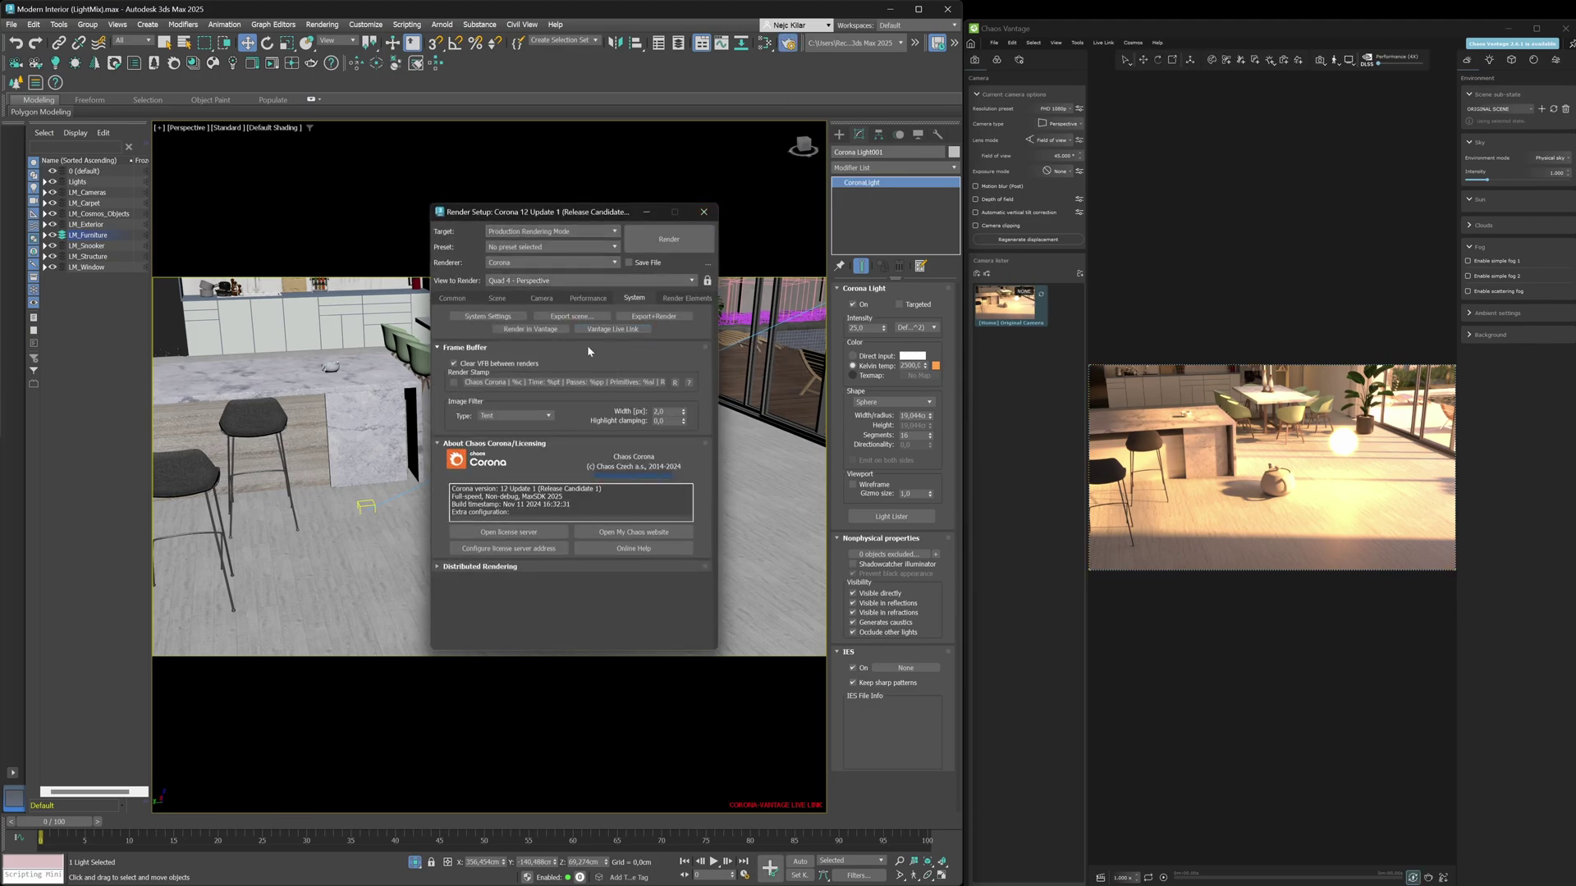
left_click(603, 329)
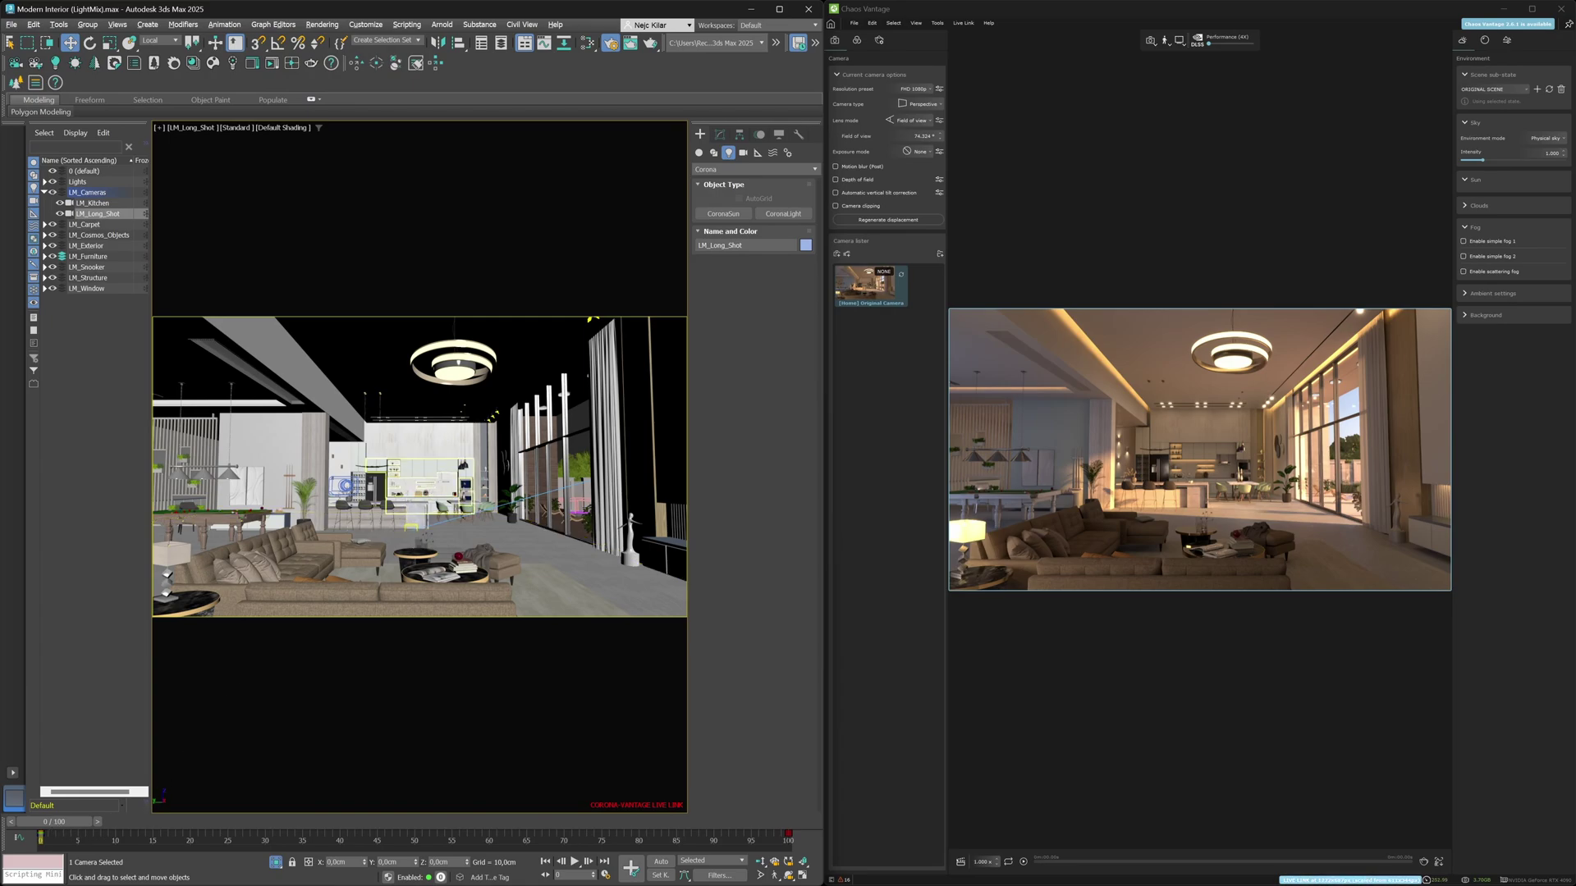
Move the animation time to frame 5 and on to frame 20 in the LM_Long_Shot camera view
left_click_drag(50, 827, 69, 827)
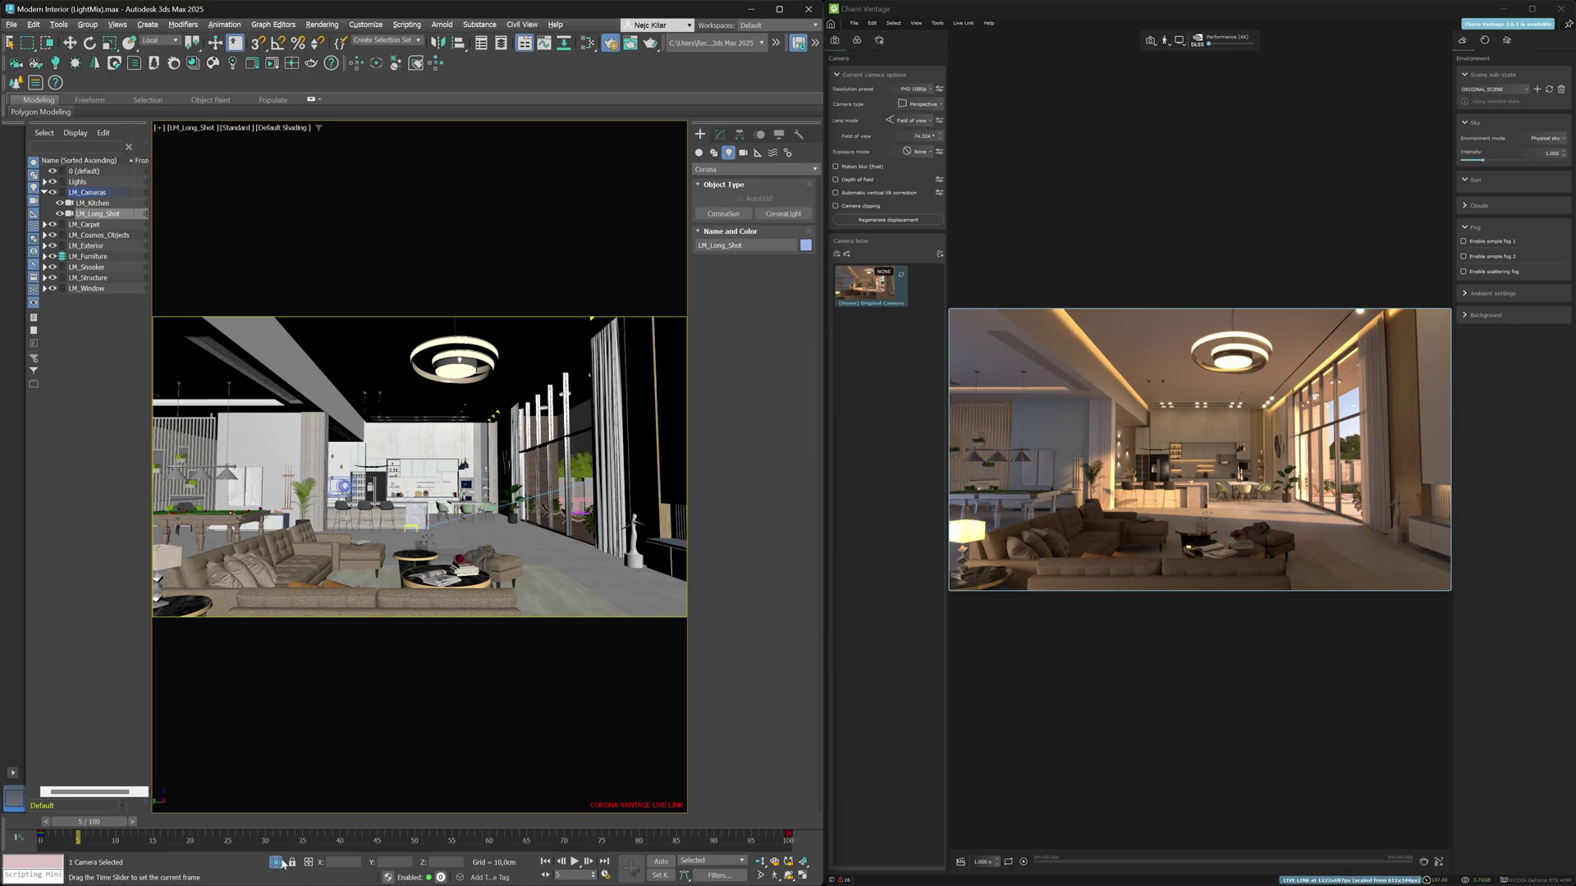
key("w")
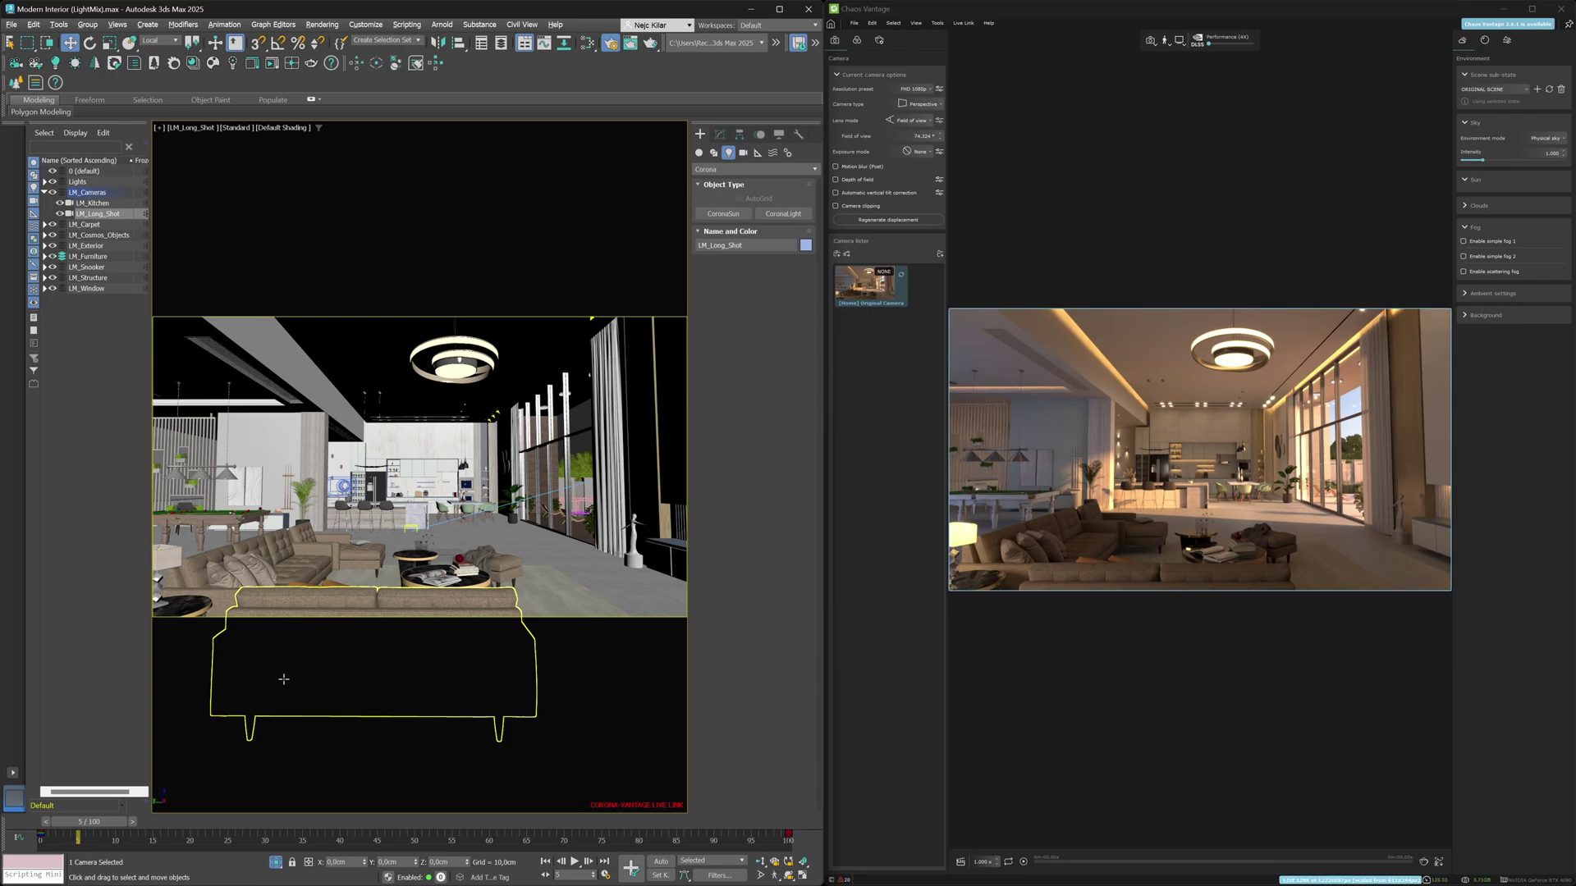
right_click(191, 838)
left_click(218, 816)
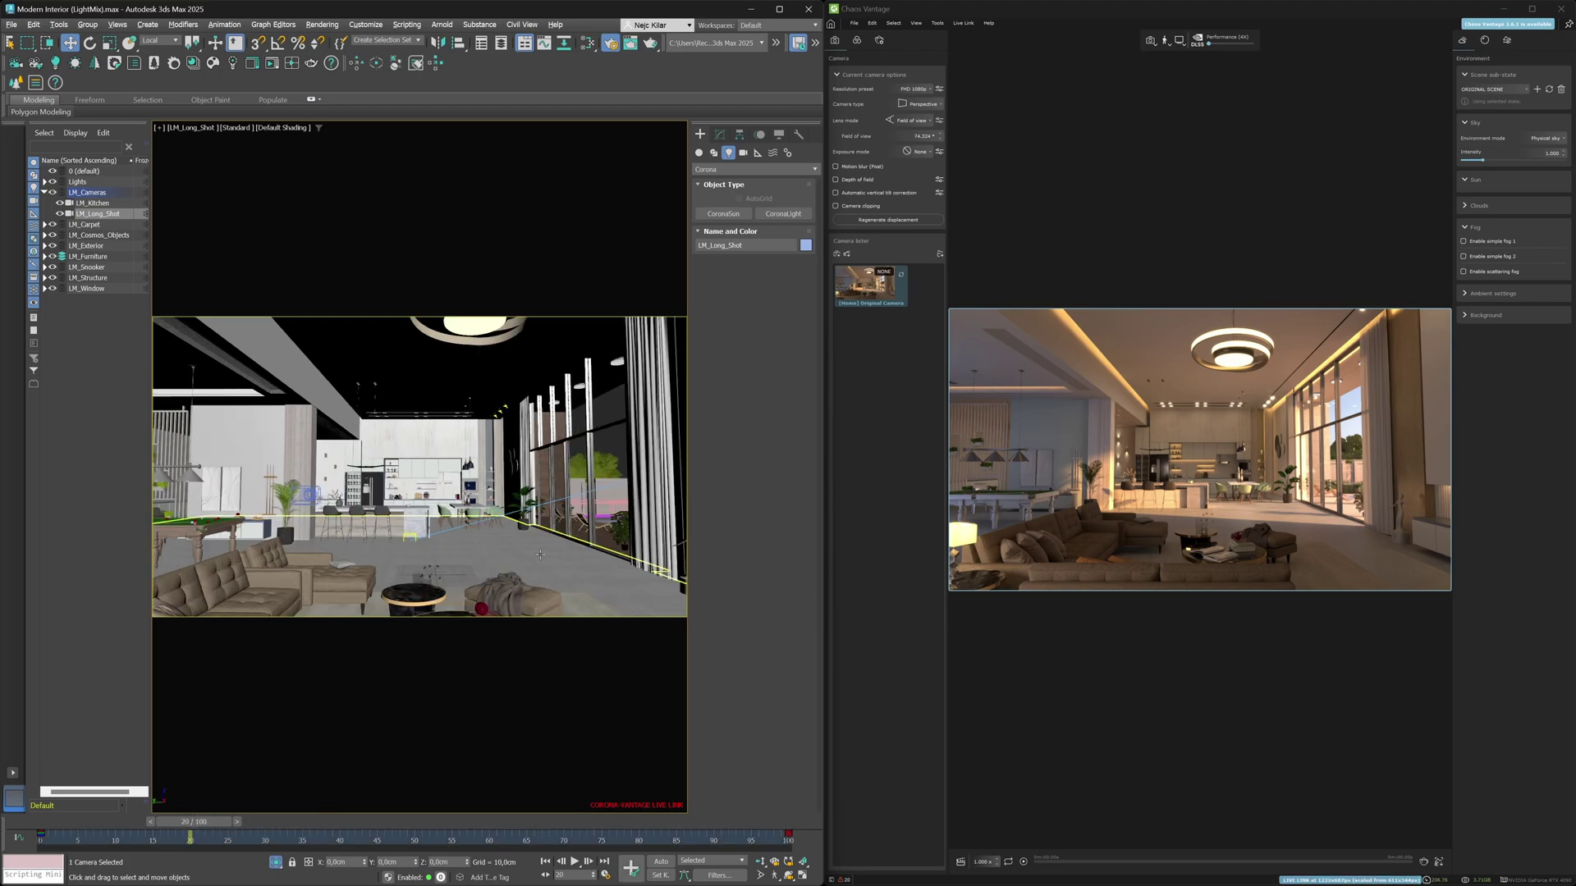